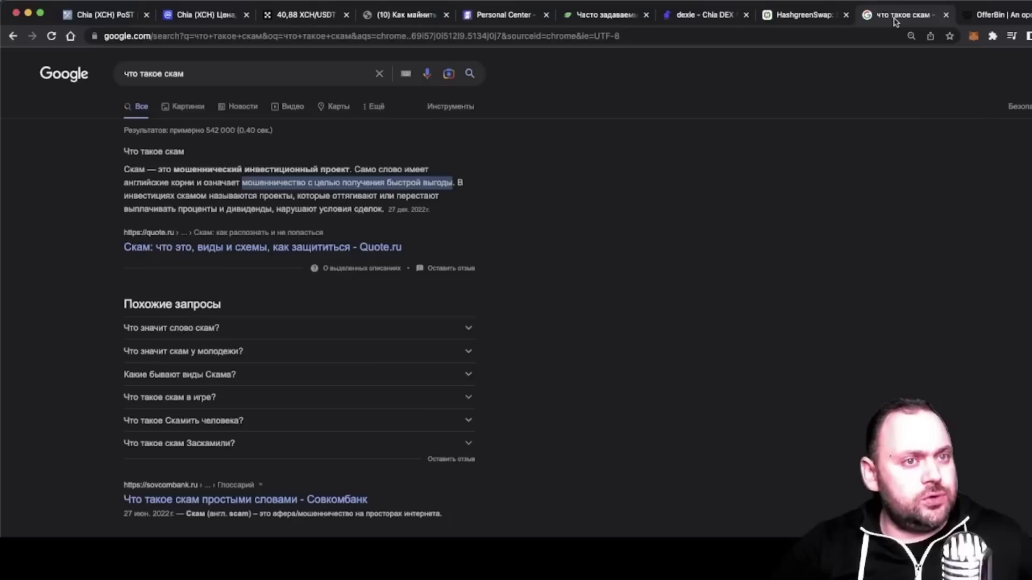
Examine Chia's current price, market statistics and exchange listings on CoinMarketCap
left_click(895, 18)
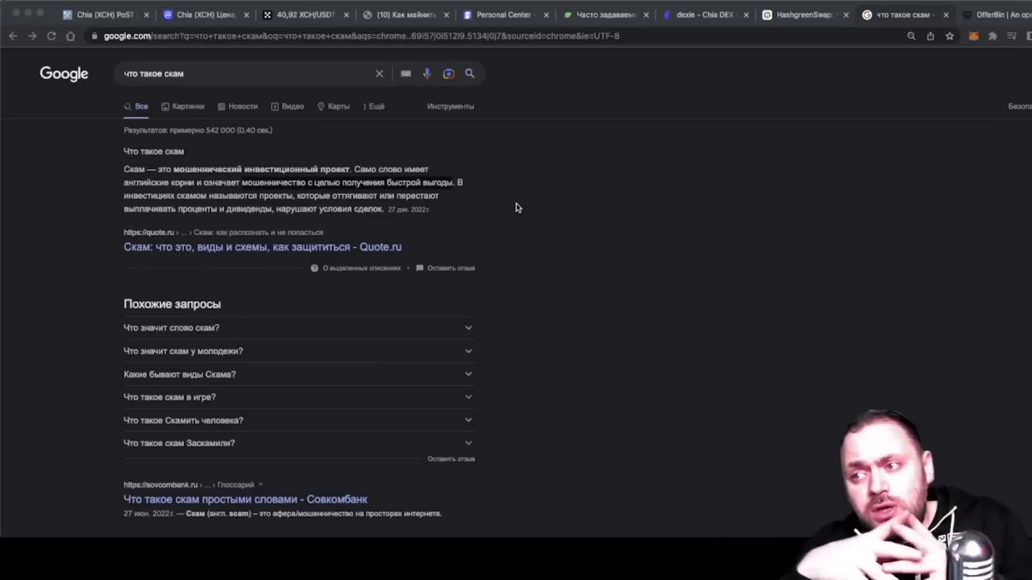
left_click(164, 14)
scroll(636, 314, "down", 3)
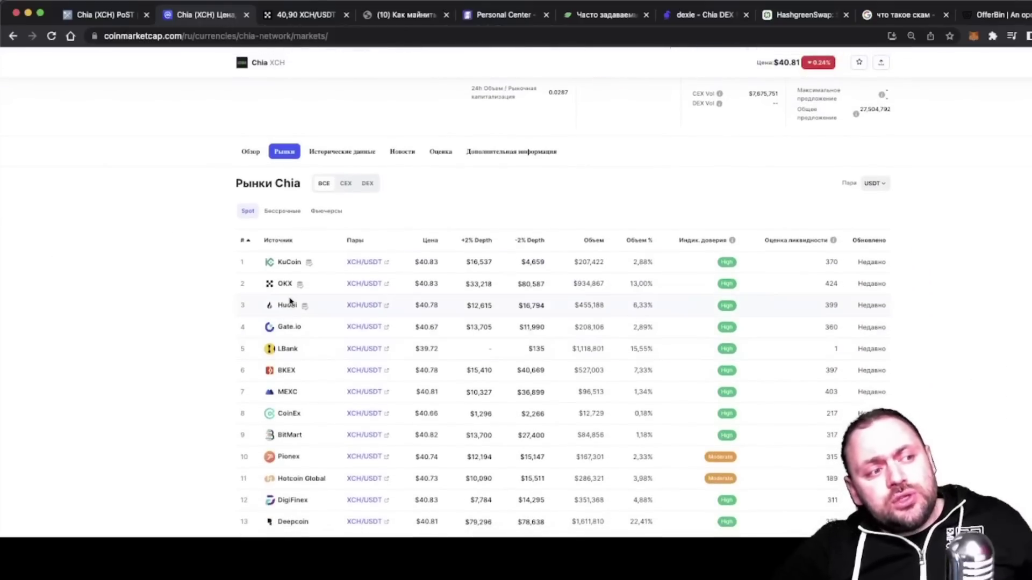
scroll(418, 277, "up", 2)
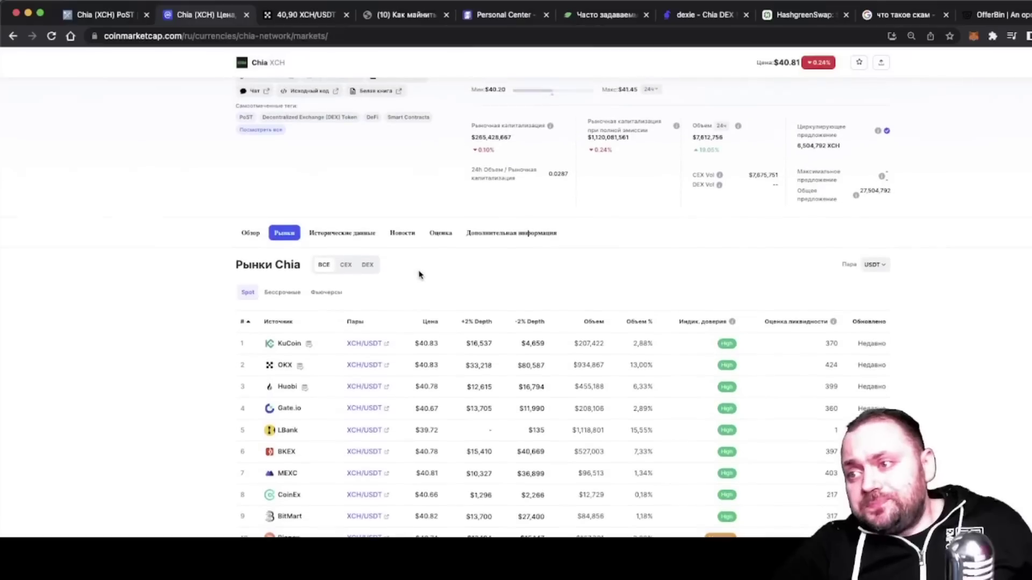
scroll(420, 275, "down", 8)
scroll(422, 270, "up", 2)
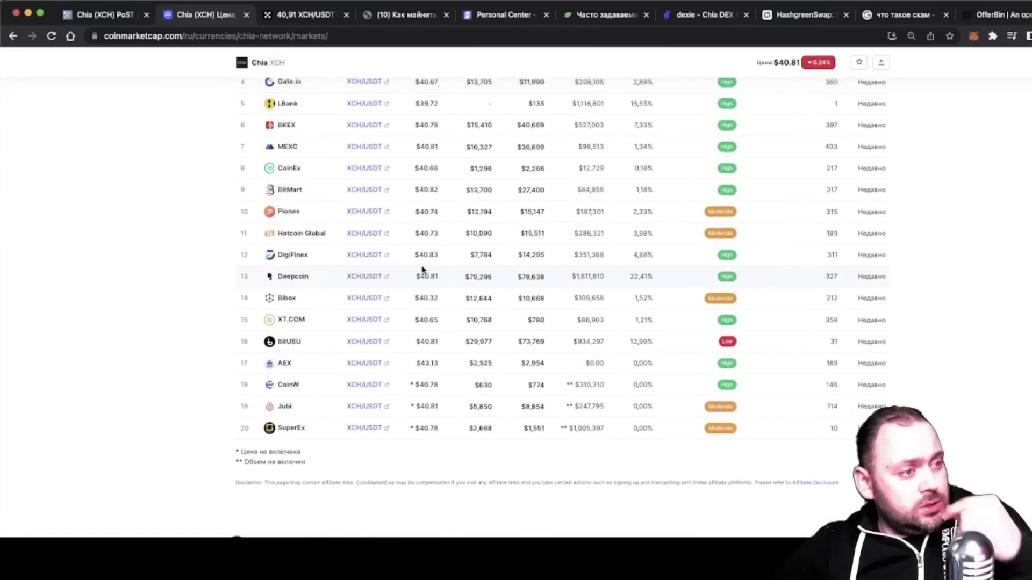
scroll(422, 270, "up", 4)
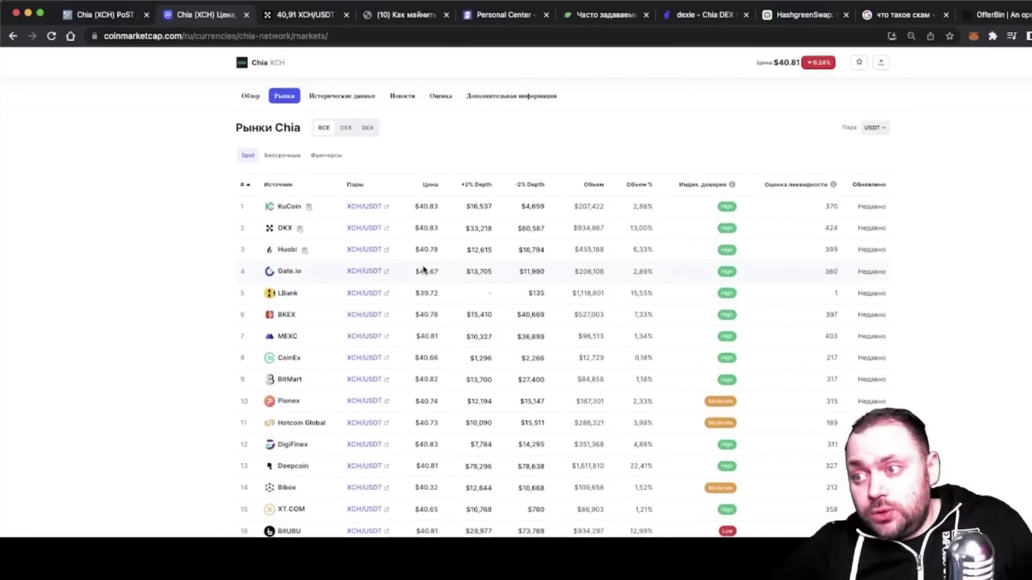
scroll(424, 270, "up", 5)
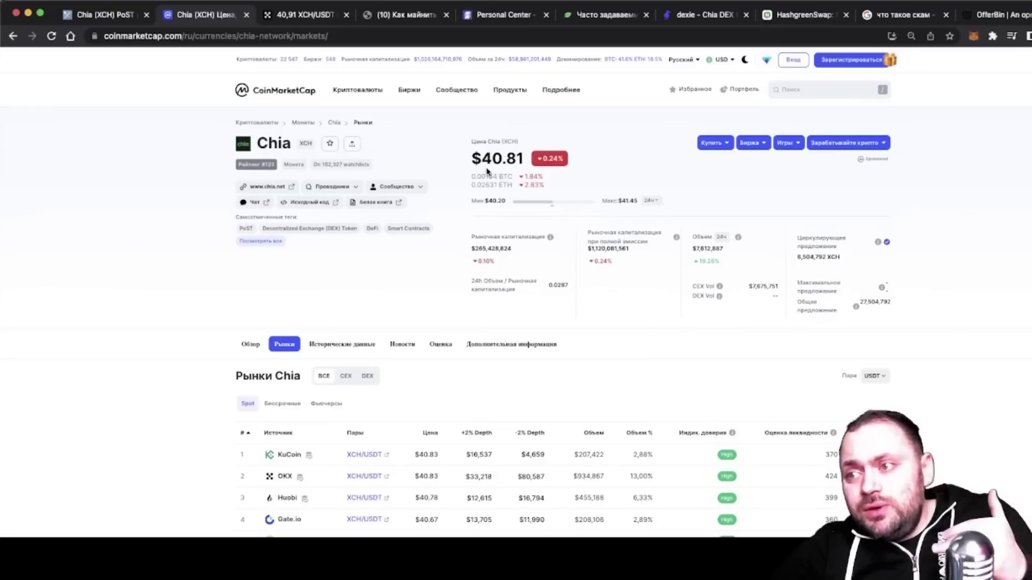
scroll(329, 275, "down", 5)
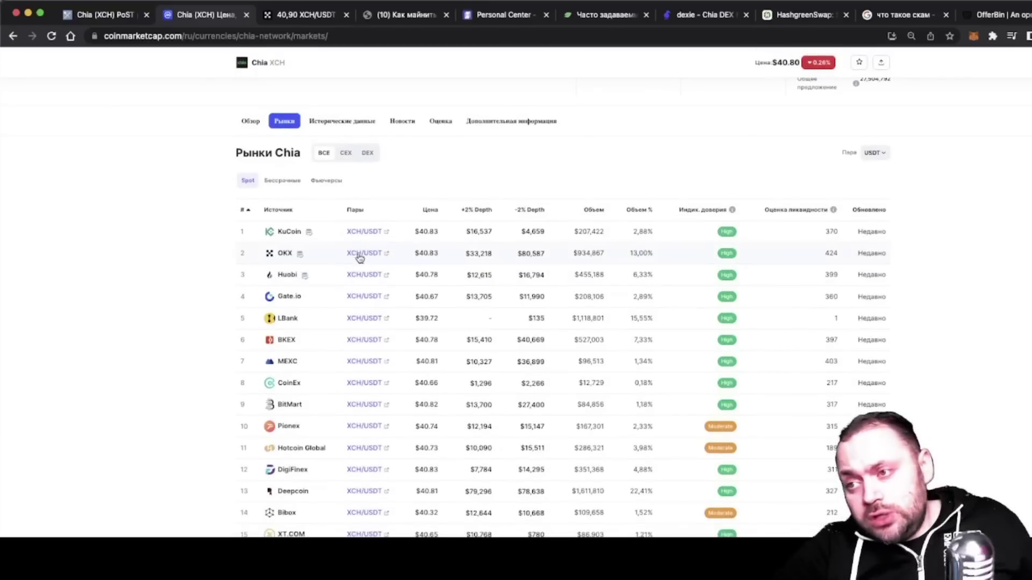
scroll(417, 245, "up", 3)
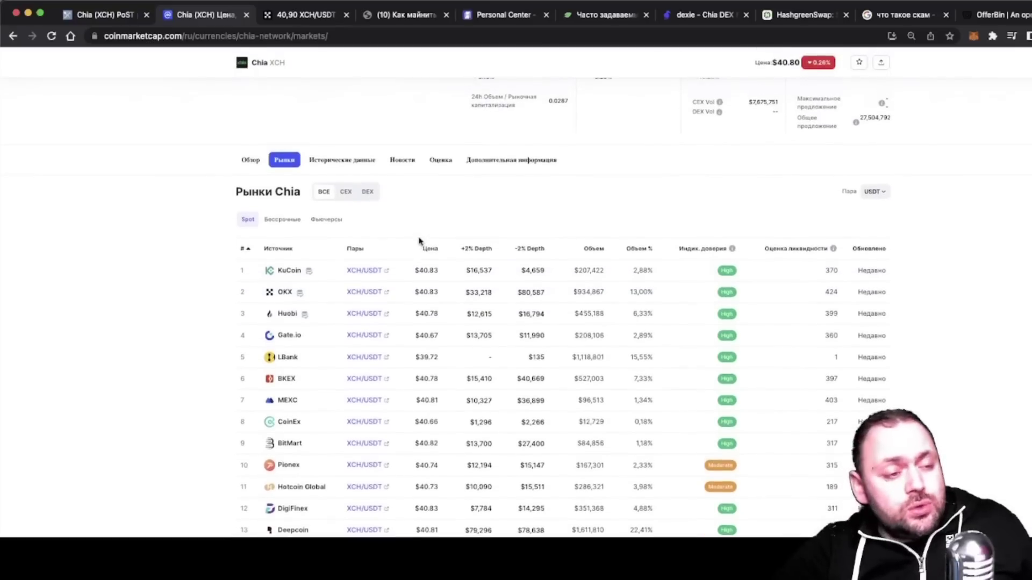
scroll(418, 243, "up", 3)
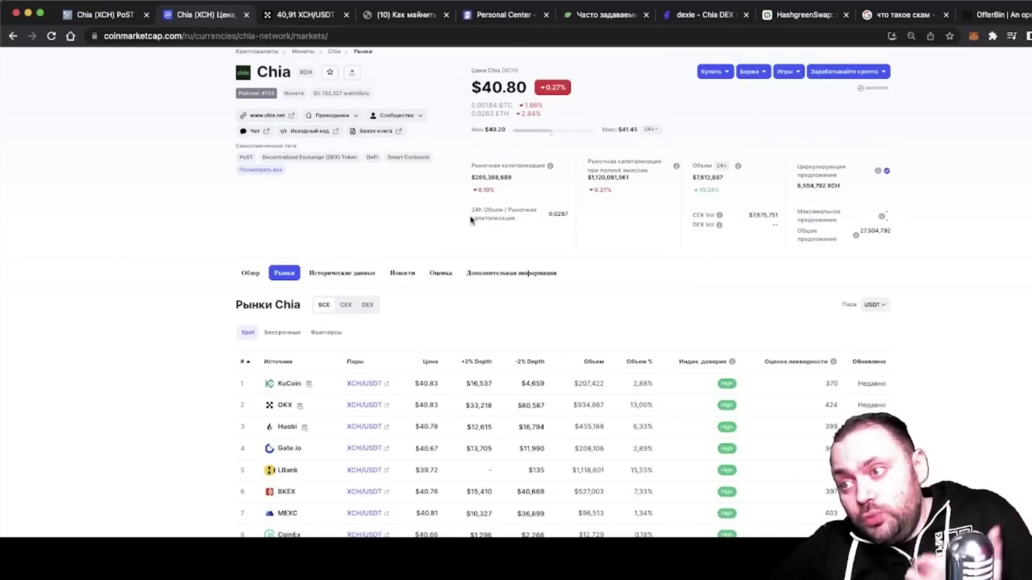
scroll(497, 221, "up", 2)
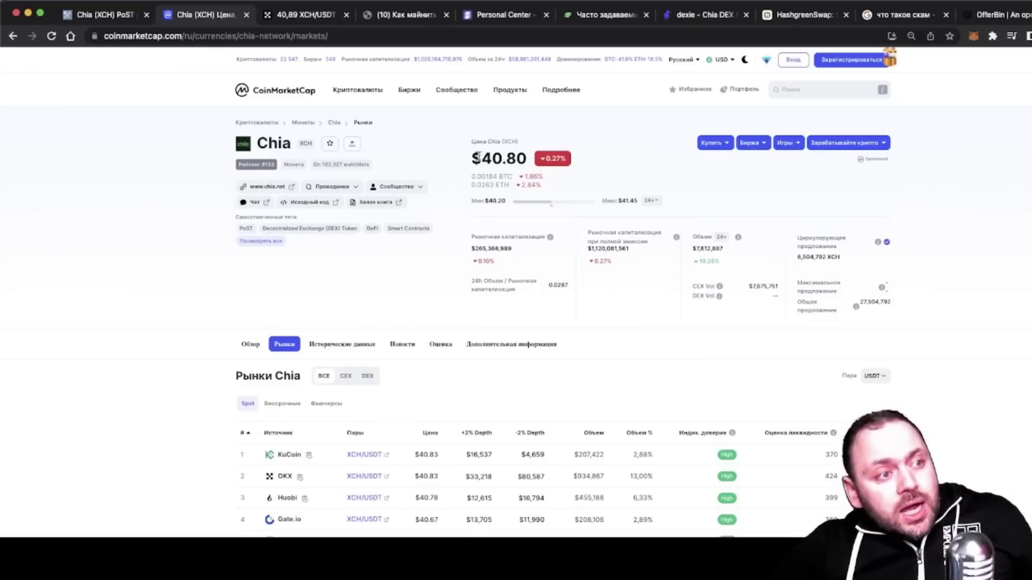
left_click_drag(475, 159, 502, 159)
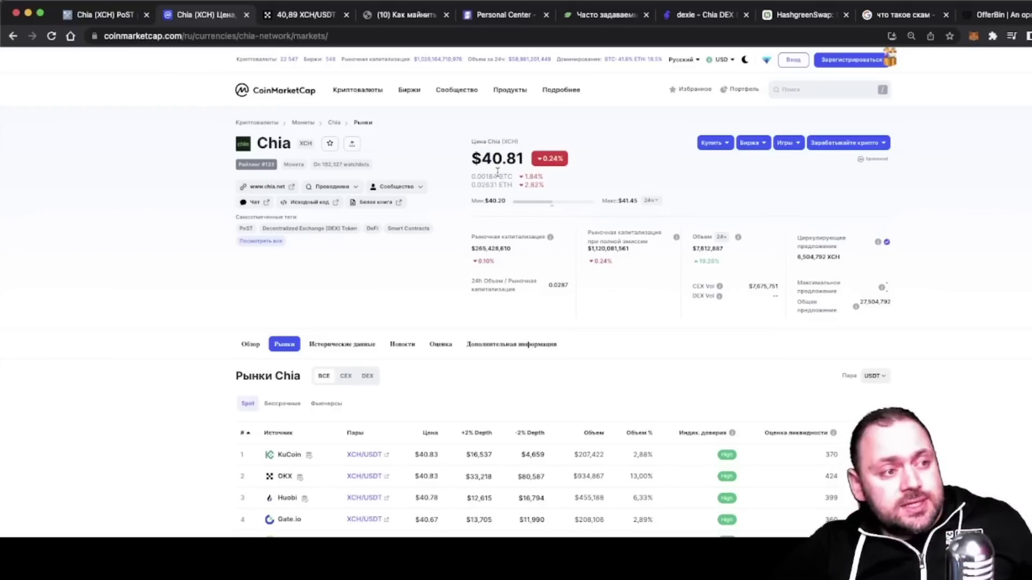
mouse_move(422, 194)
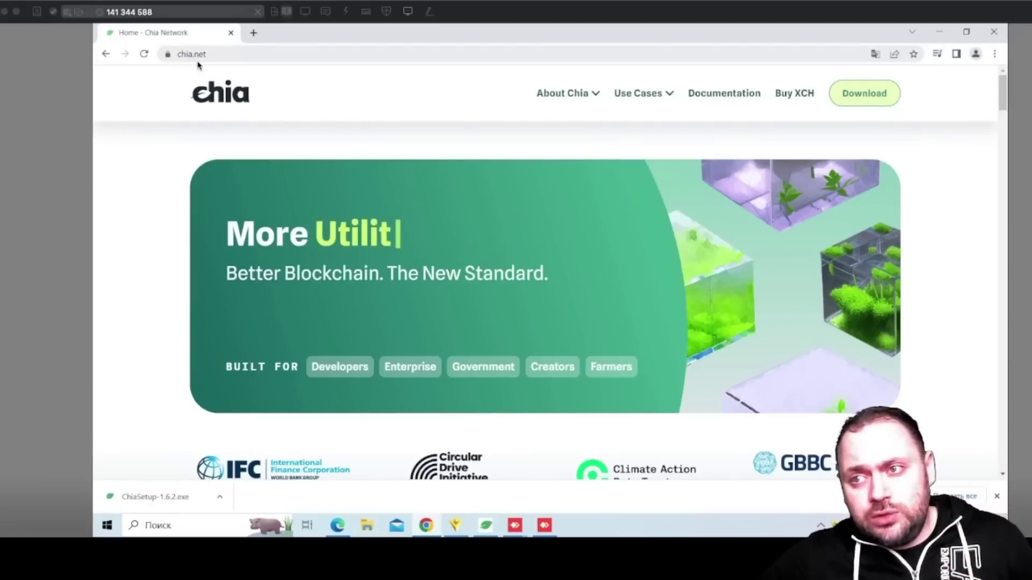
Download the Windows version 1.6.2 Chia installer from the downloads page of chia.net
left_click(872, 98)
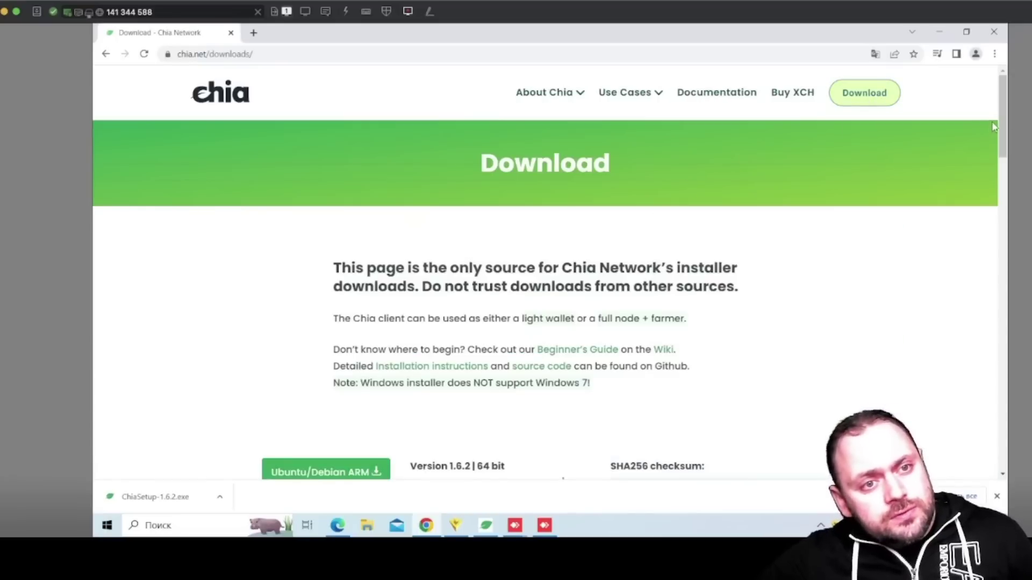
left_click_drag(1002, 126, 998, 188)
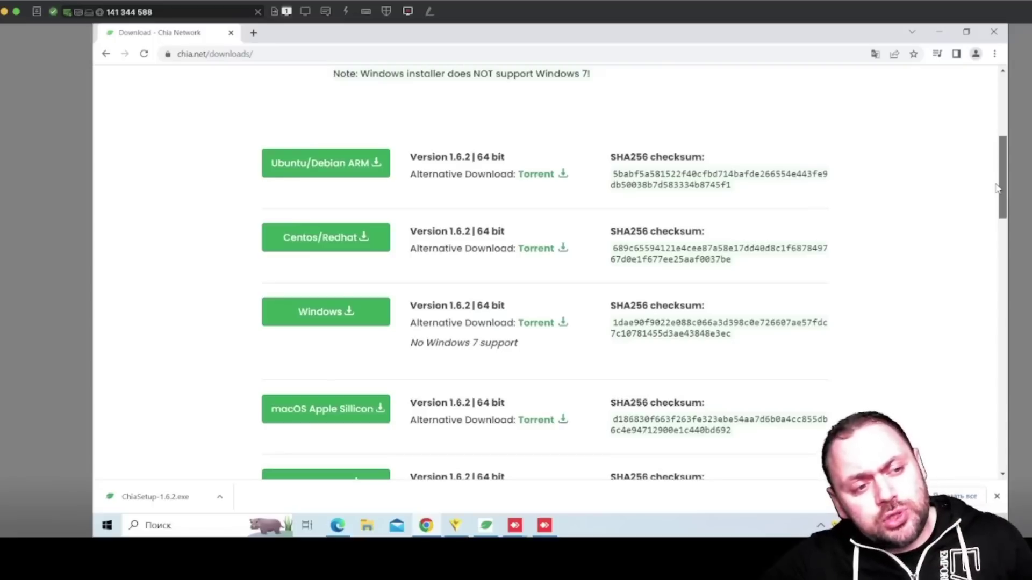
left_click_drag(997, 188, 918, 193)
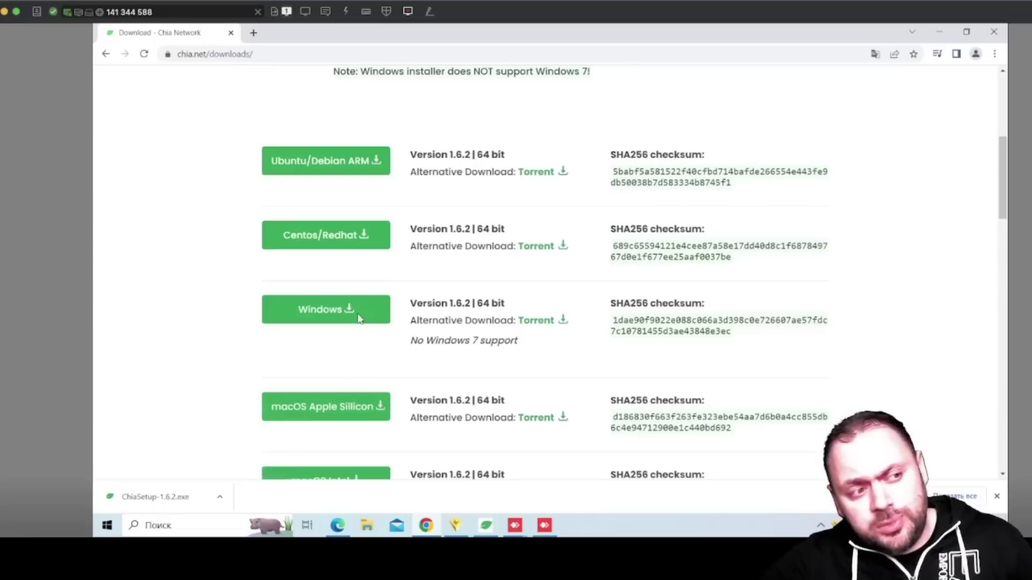
left_click(327, 321)
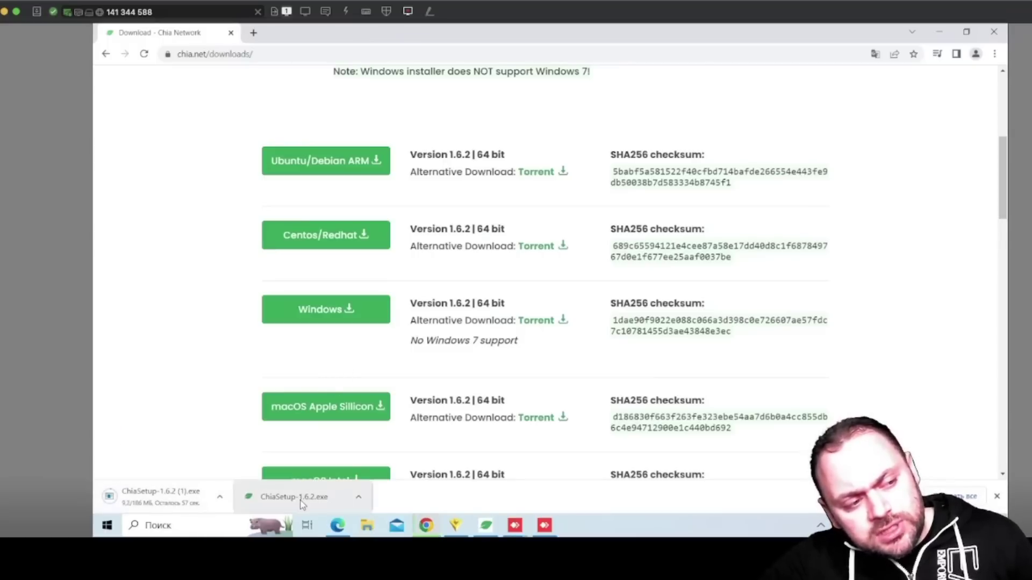
Run ChiaSetup-1.6.2 from the Downloads folder and install Chia into the proposed default folder
left_click(359, 497)
left_click(391, 458)
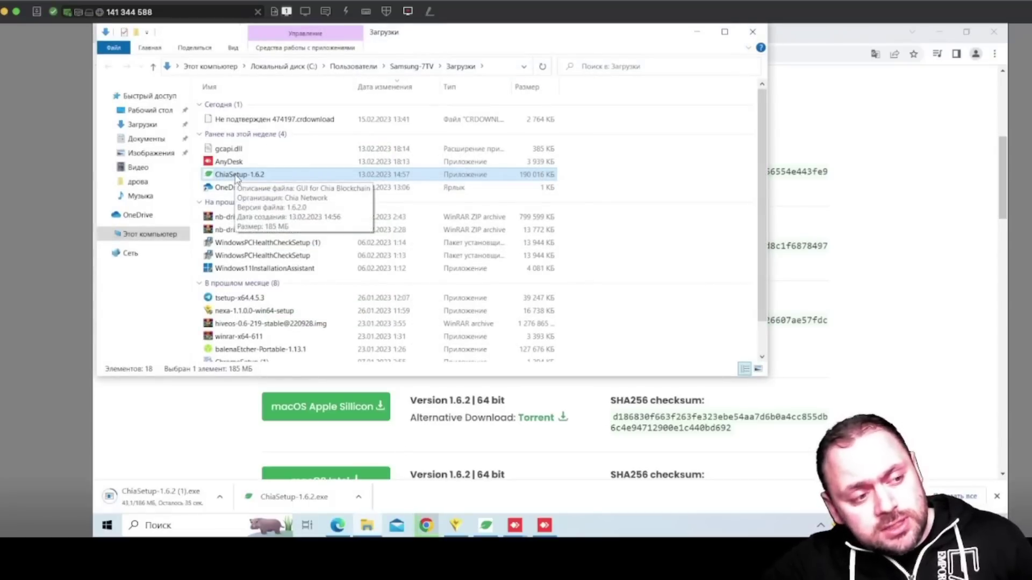
double_click(239, 175)
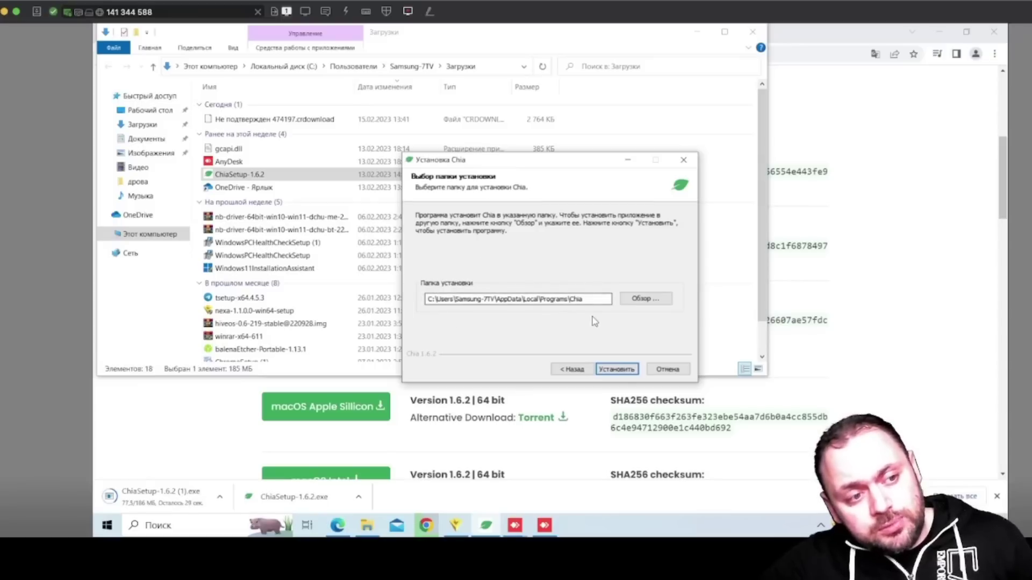
left_click(615, 369)
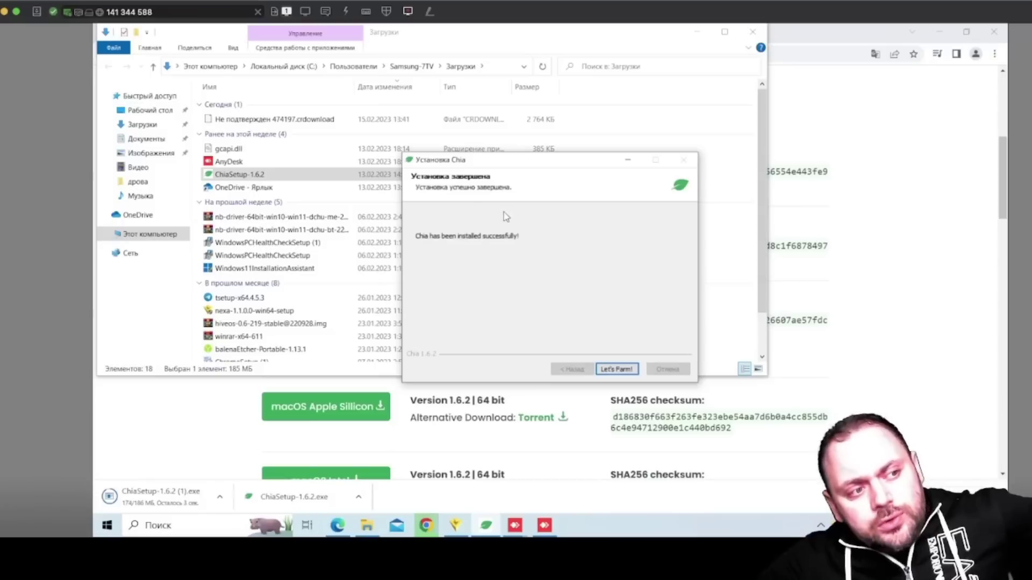
left_click(624, 370)
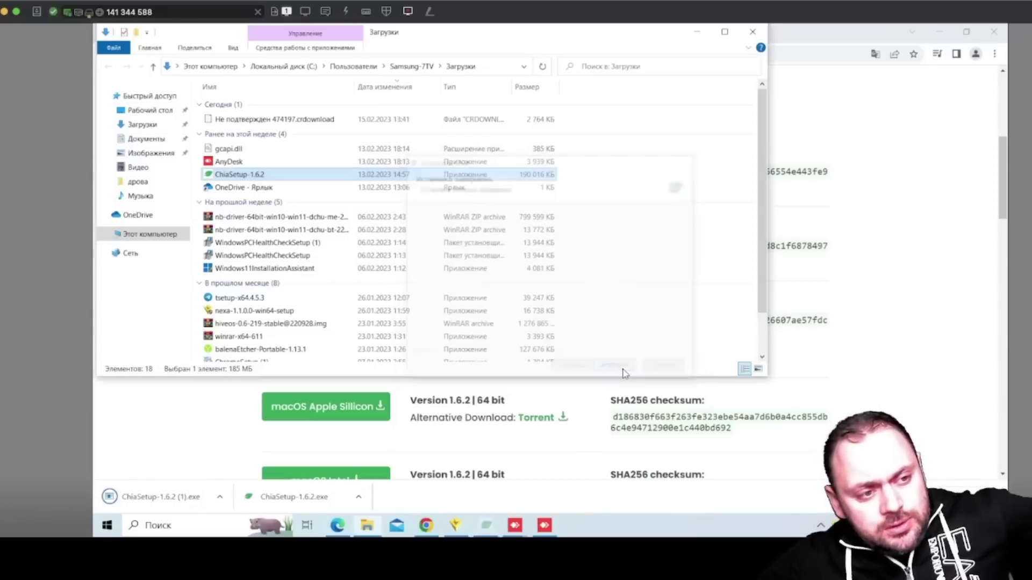
Bring up the Chia client over the desktop and choose Wallet Mode as the client mode
key("super+d")
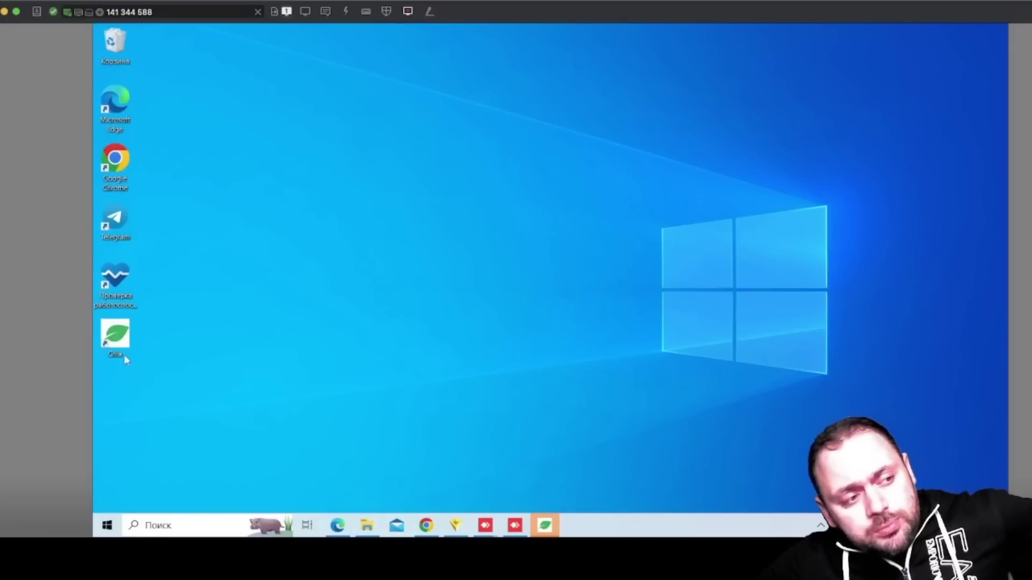
left_click(552, 525)
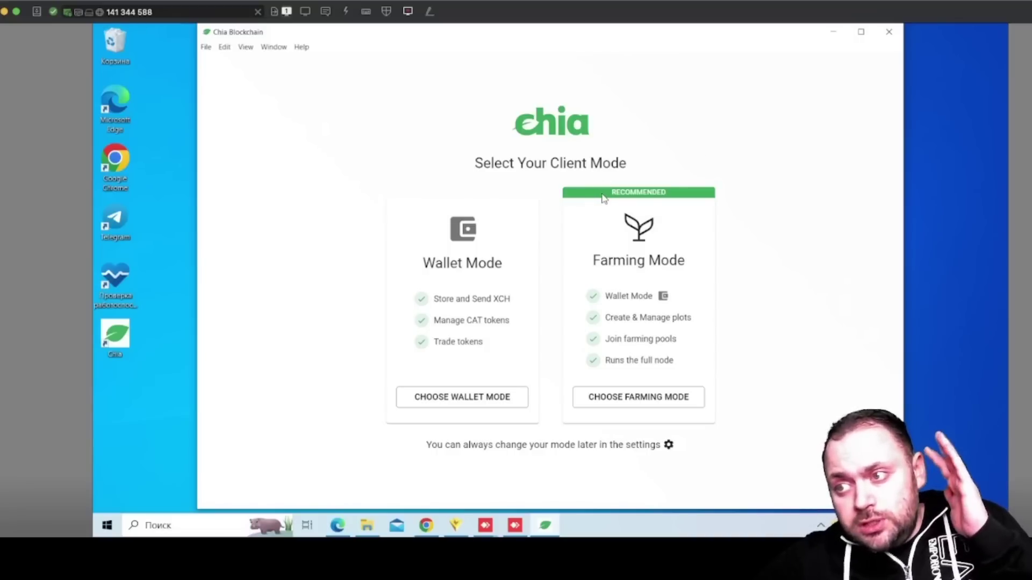
left_click(492, 269)
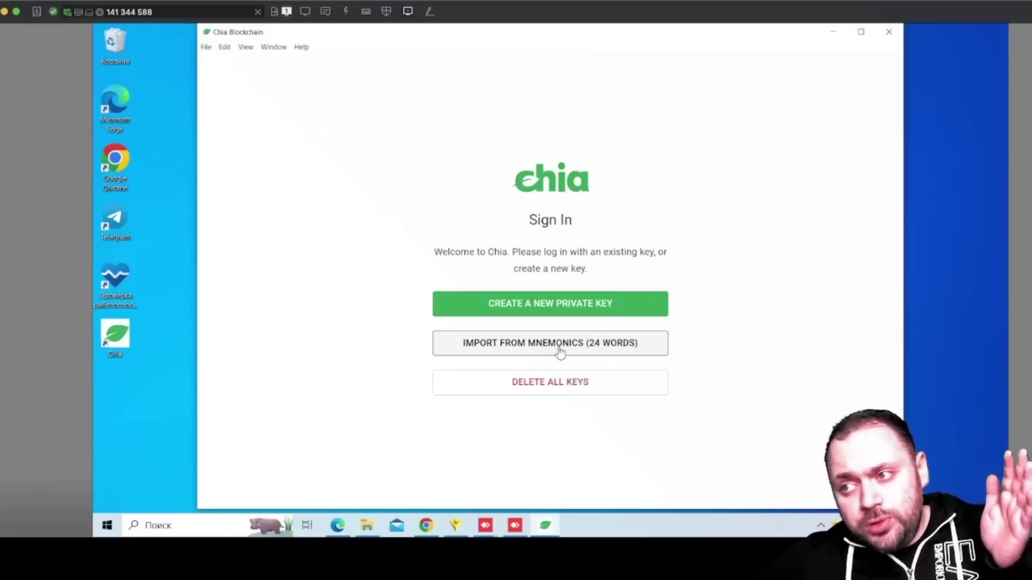
Create a new private key with the wallet name SoleniytestfromYoutube, capturing its 24 backup words
left_click(573, 317)
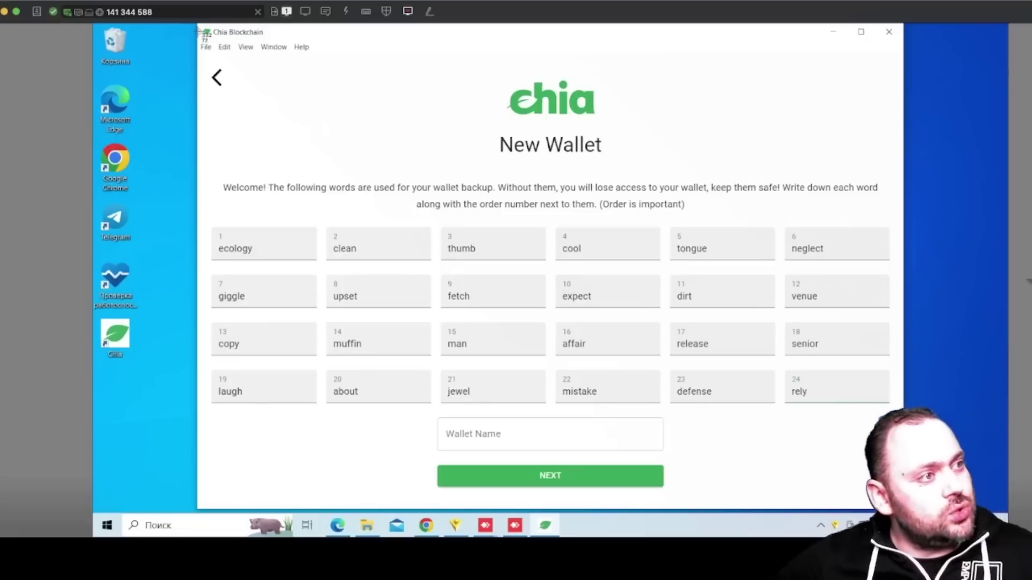
left_click_drag(235, 70, 904, 513)
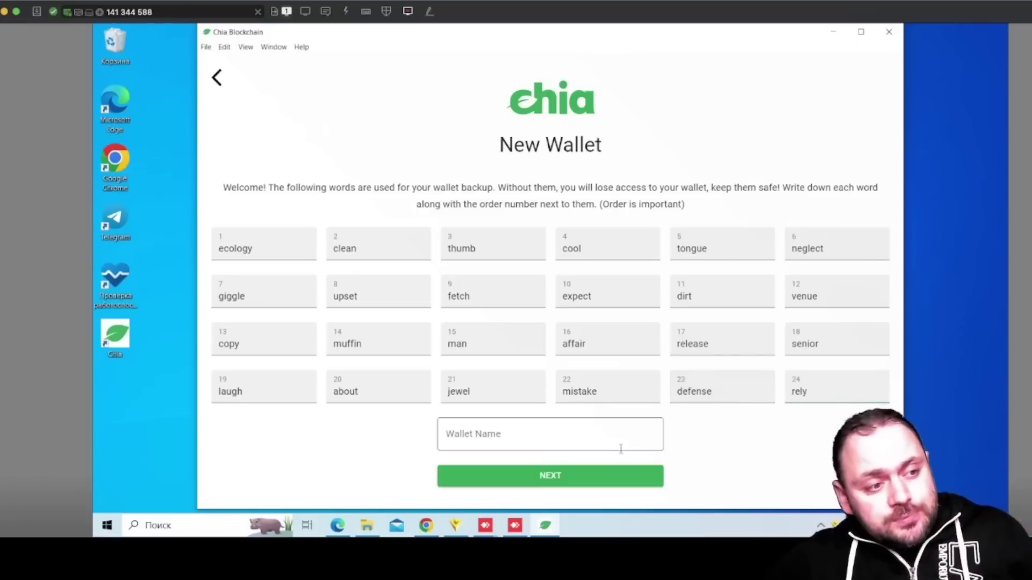
left_click(622, 446)
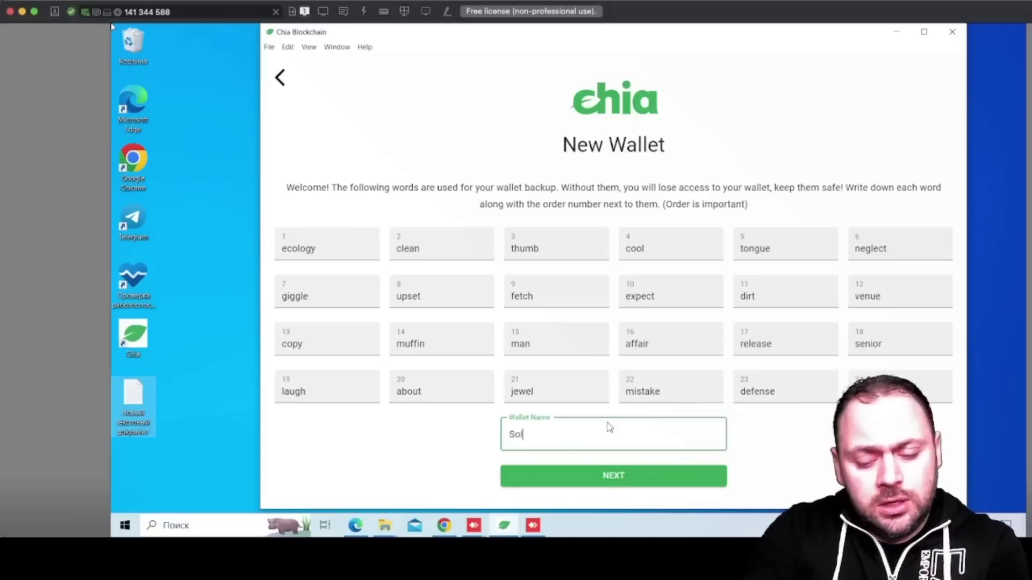
type("iytestfromYoutube")
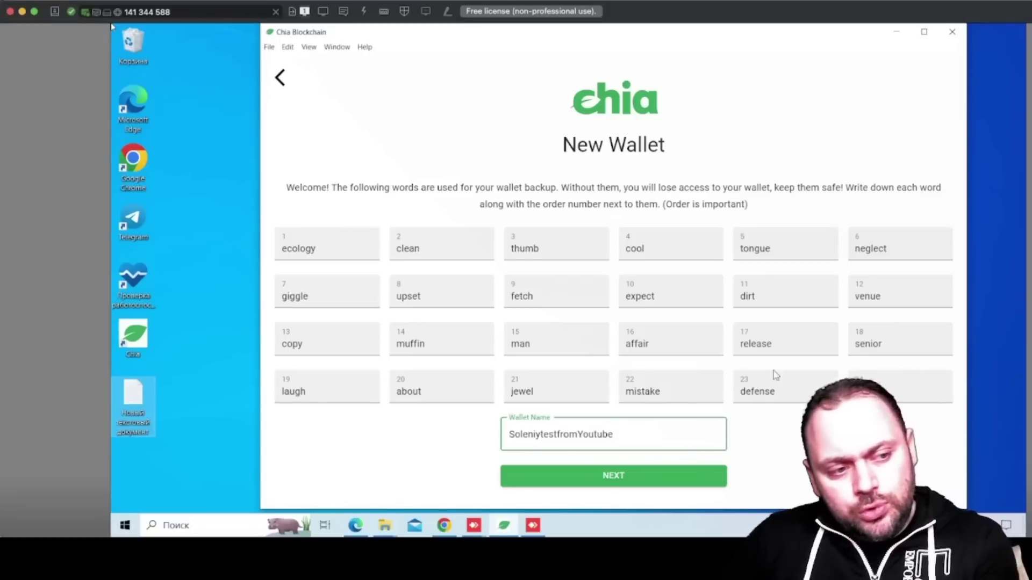
left_click(687, 473)
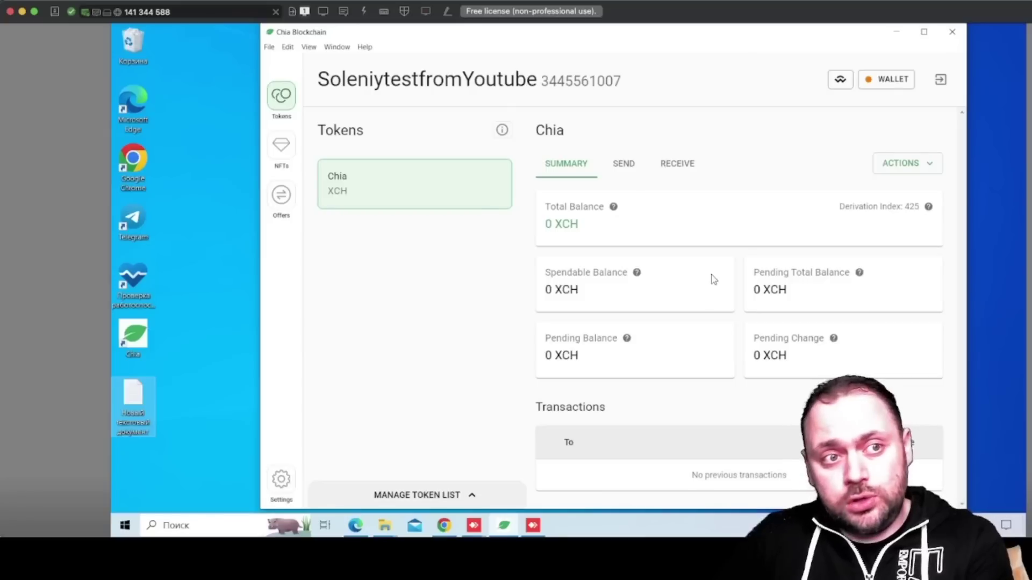
View the wallet's node connections and the system date and time
left_click(905, 81)
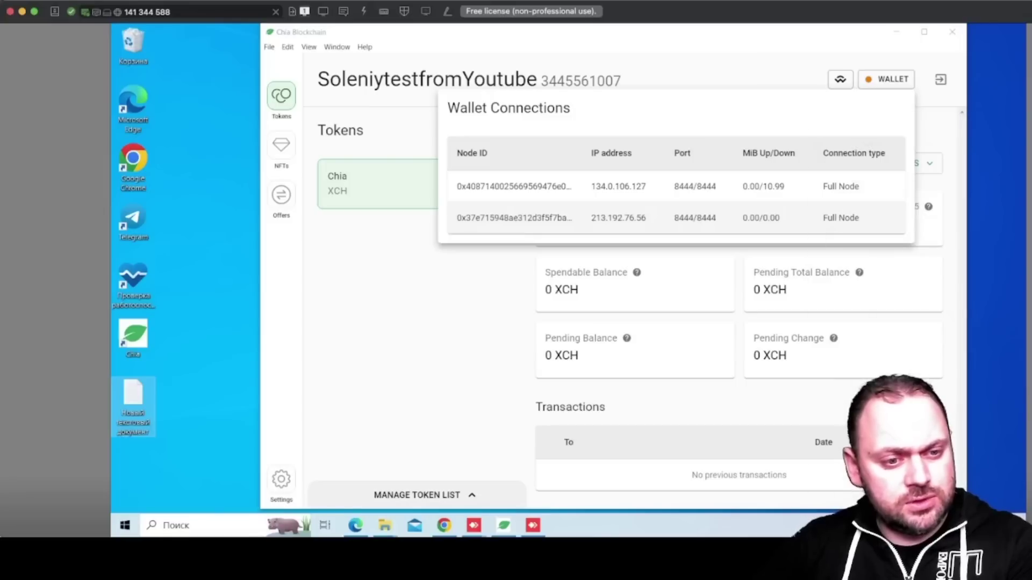
key("super+alt+d")
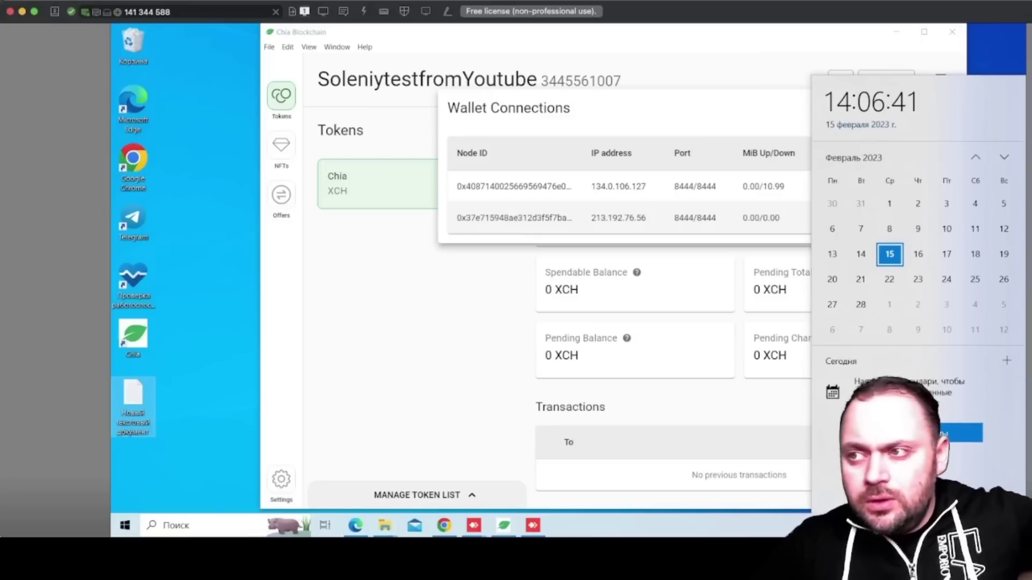
left_click(461, 304)
left_click(908, 78)
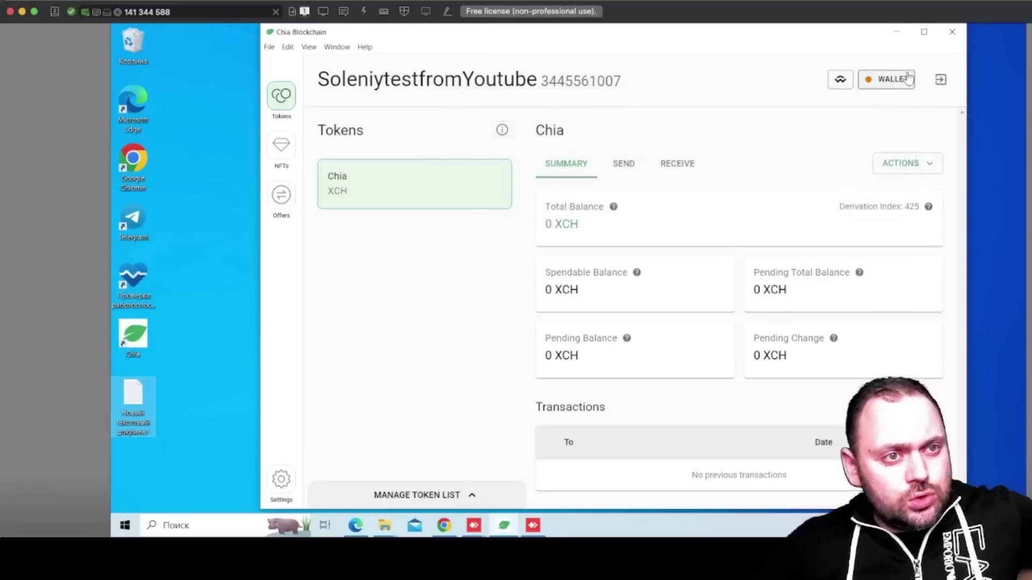
Switch the client's appearance to Dark and open the Integration settings
left_click(280, 478)
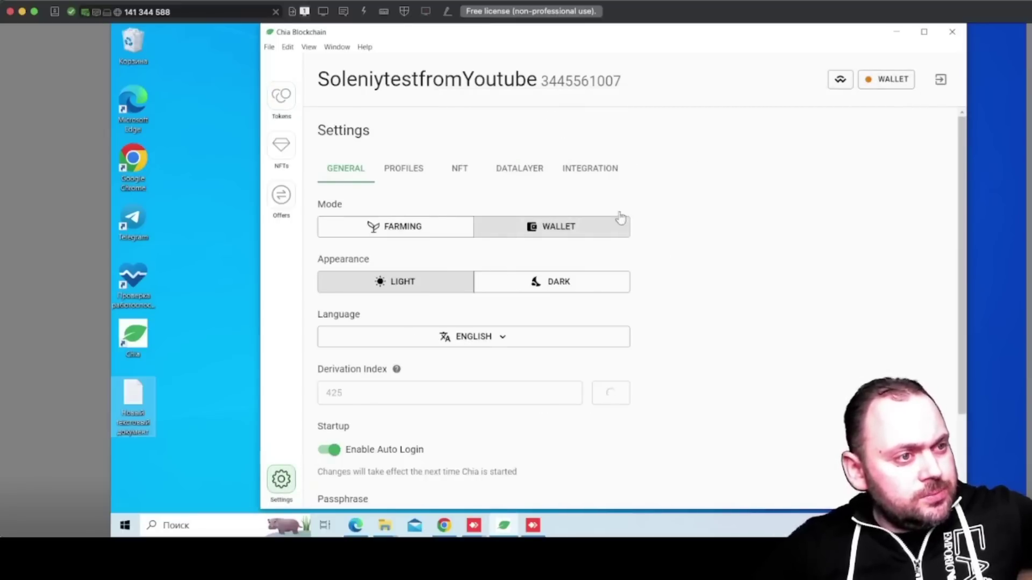
scroll(620, 218, "down", 2)
left_click(564, 176)
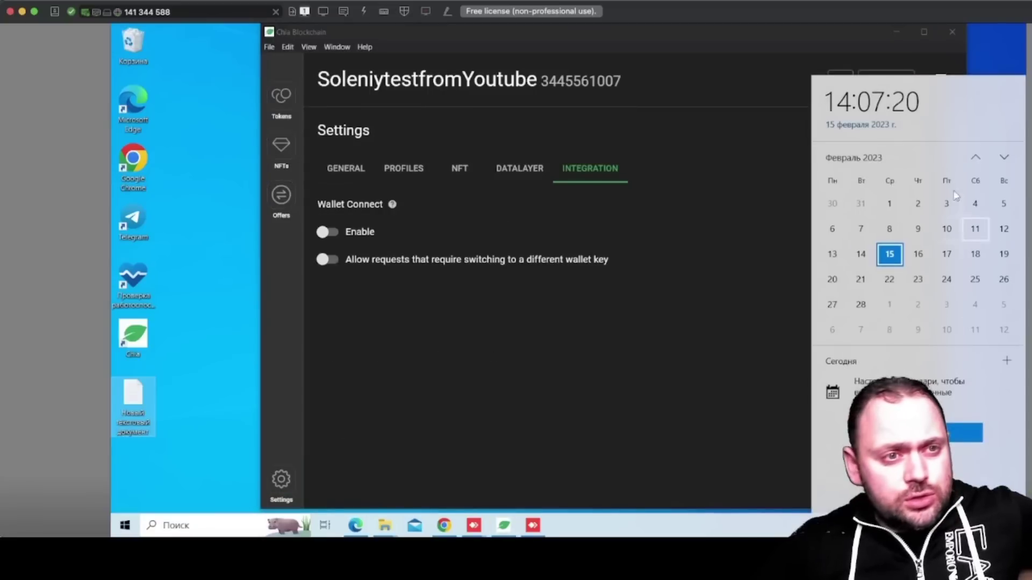
key("Escape")
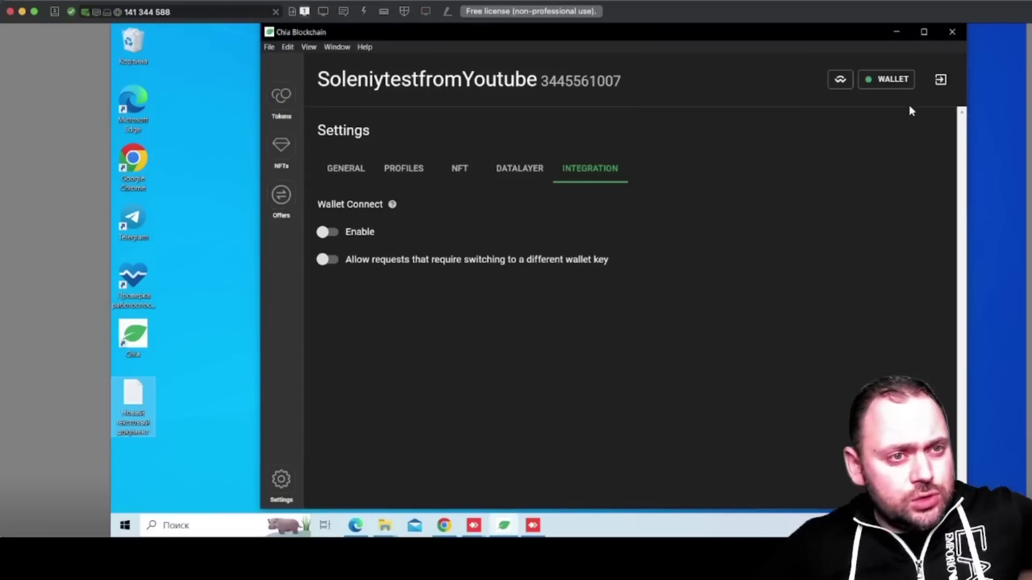
Change the client's interface language from the General settings to Русский
left_click(893, 81)
left_click(489, 336)
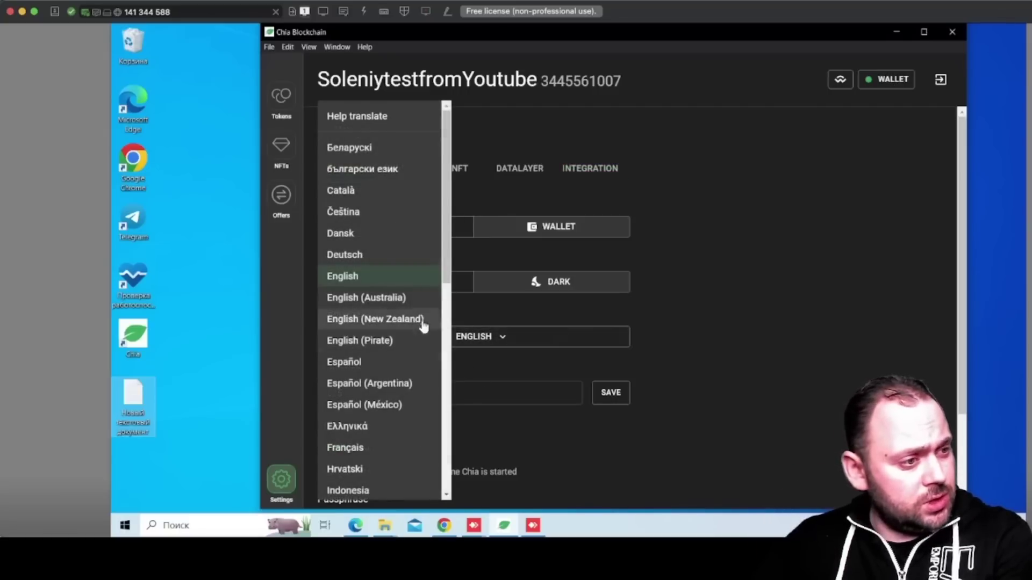
scroll(392, 316, "down", 7)
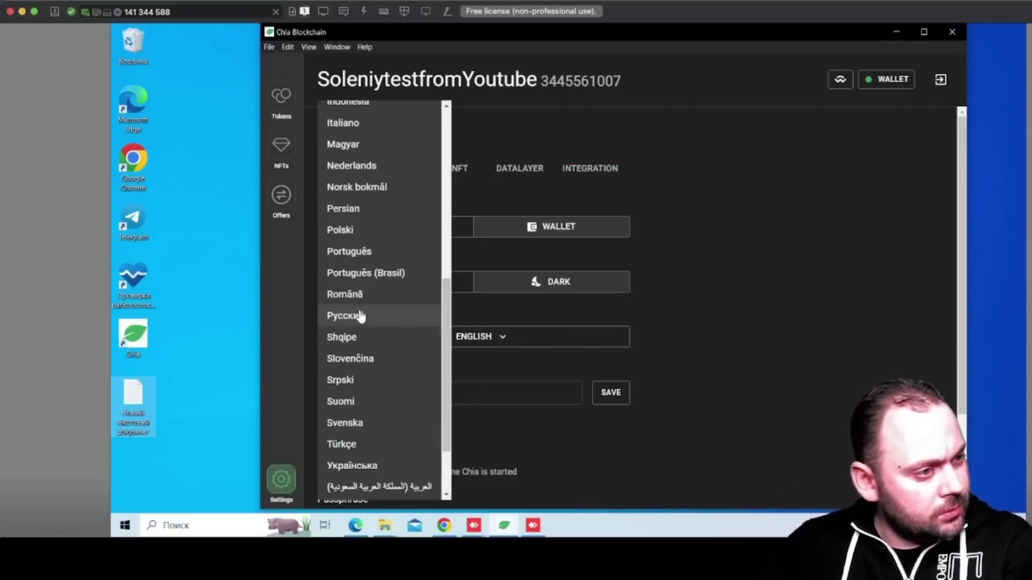
left_click(392, 315)
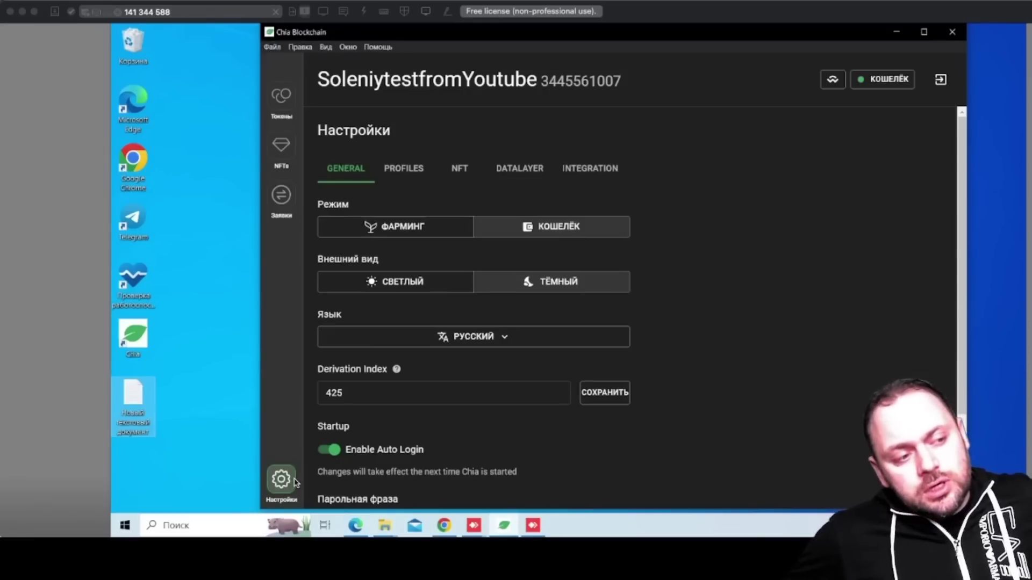
Switch the client to Farming mode, view the plots, farming and full node pages, and return it to Wallet mode
left_click(437, 227)
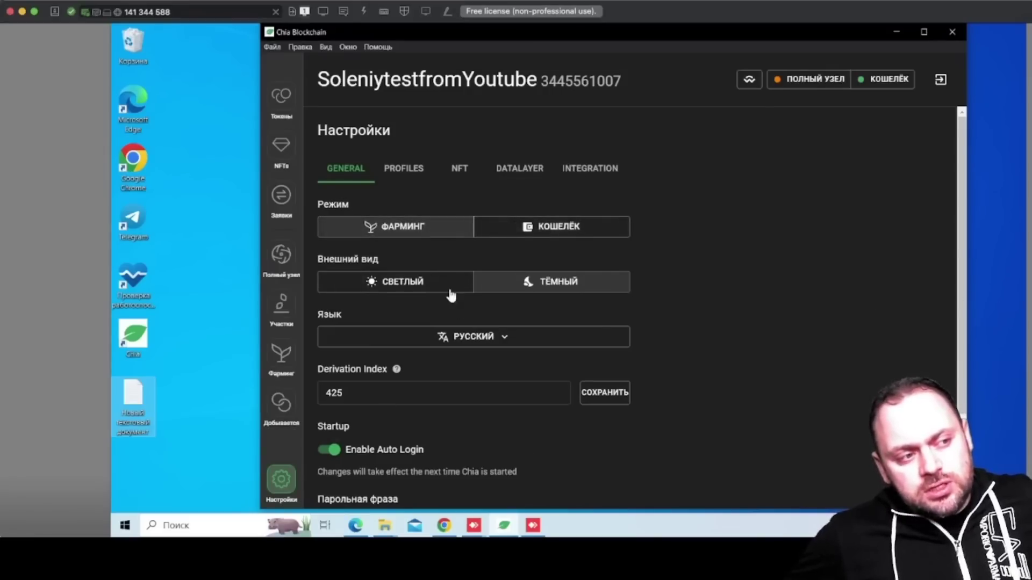
left_click(280, 304)
left_click(281, 355)
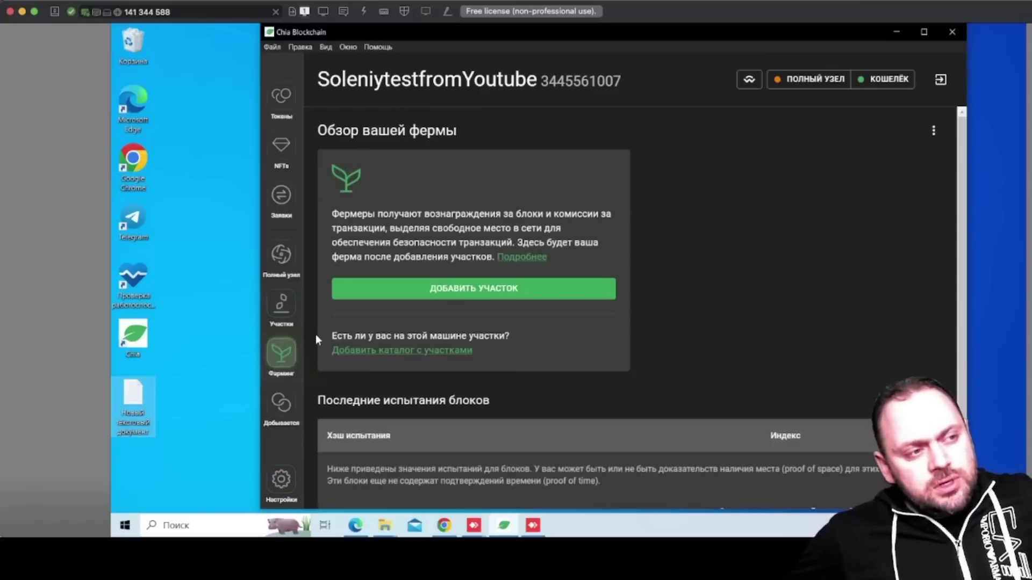
left_click(285, 253)
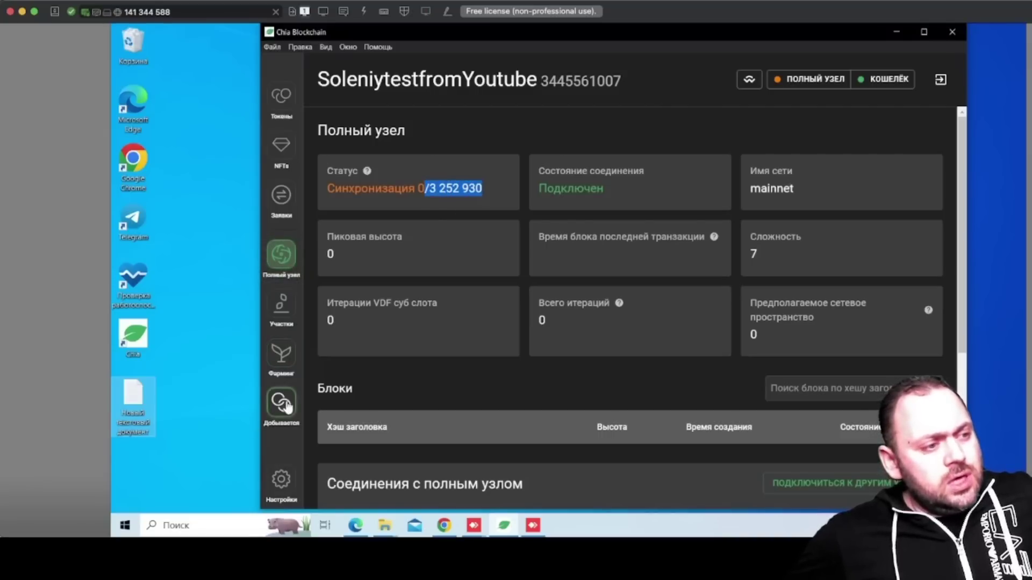
left_click(281, 480)
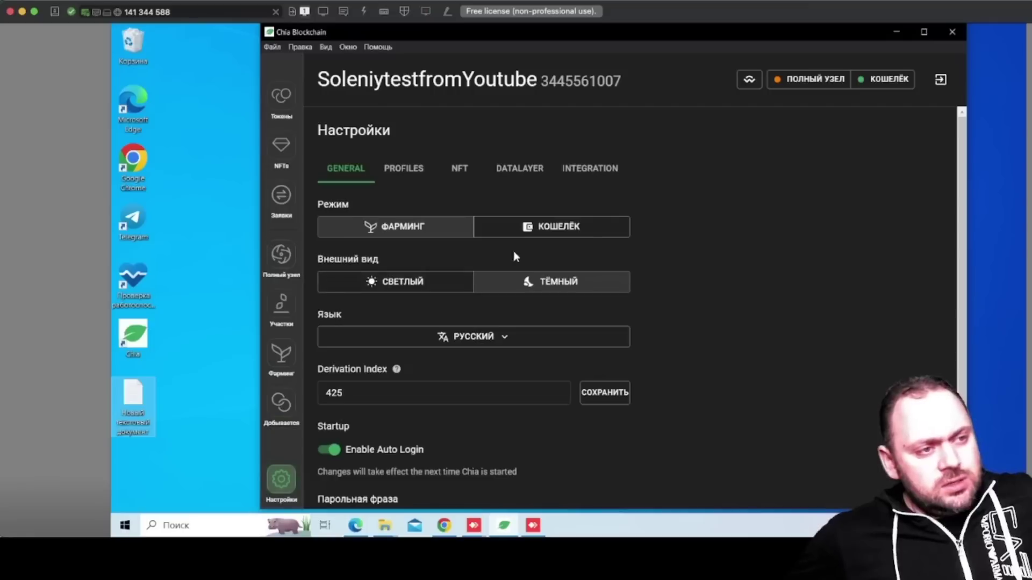
left_click(558, 228)
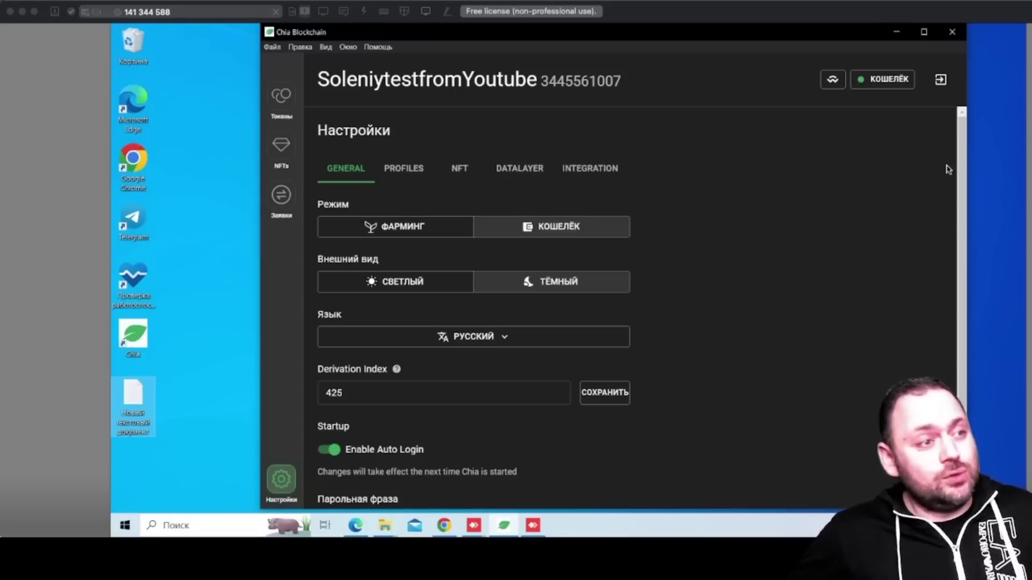
View the wallet's Chia token summary and the Offer Management page
left_click(281, 96)
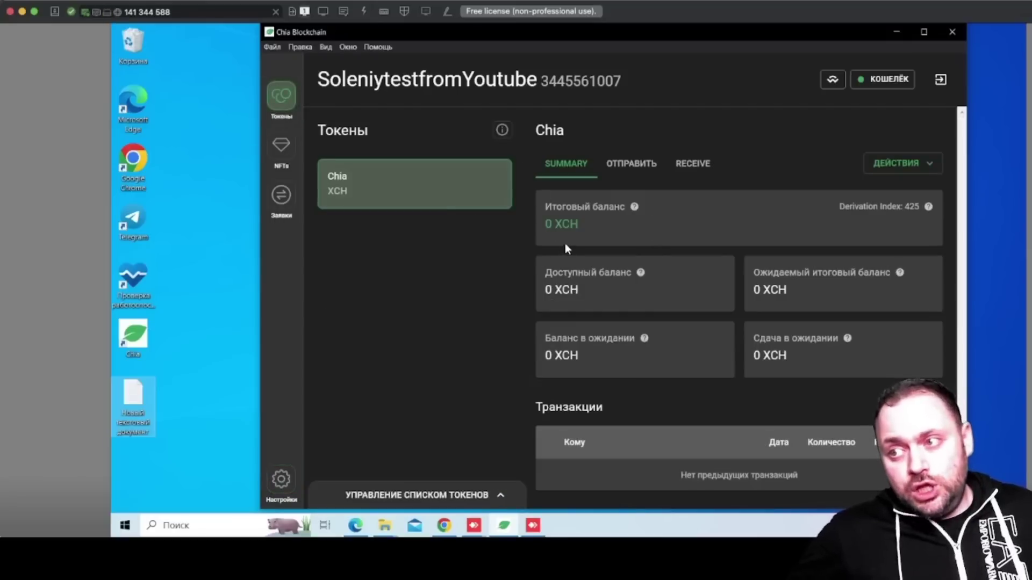
left_click(284, 209)
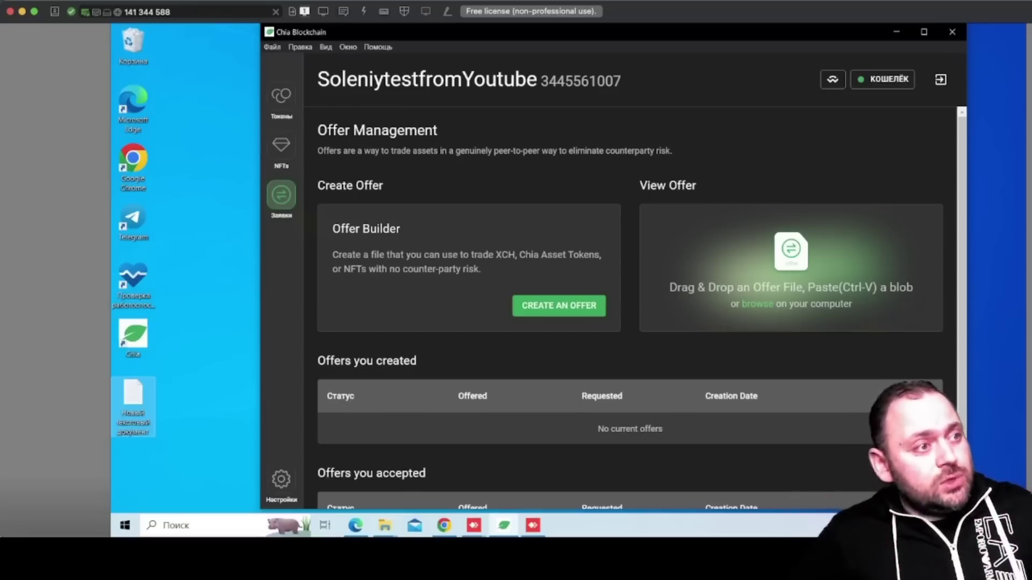
left_click(286, 102)
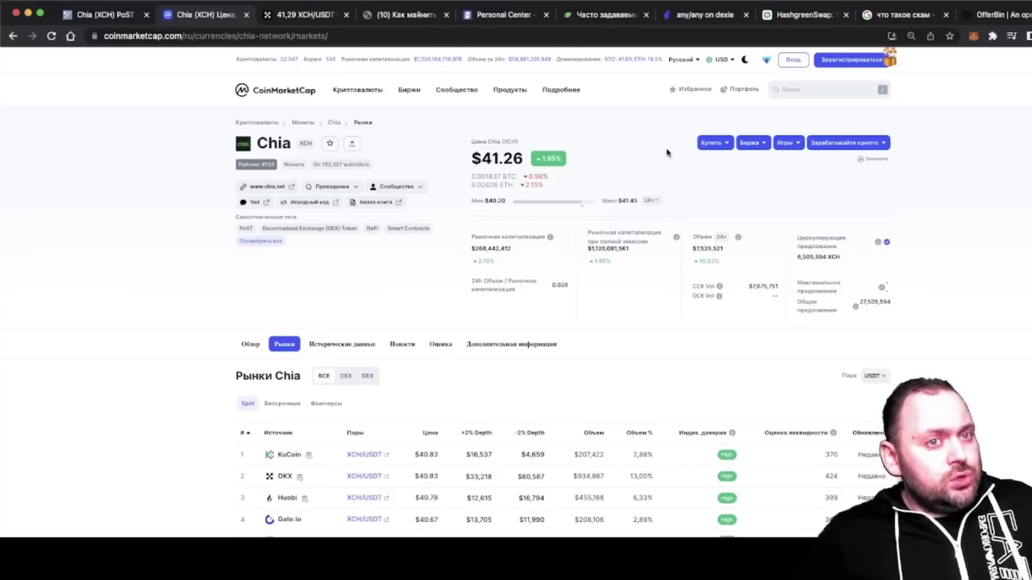
Switch to the OKX XCH/USDT page in the browser and set the MetaMask network to Ethereum Classic
left_click(305, 15)
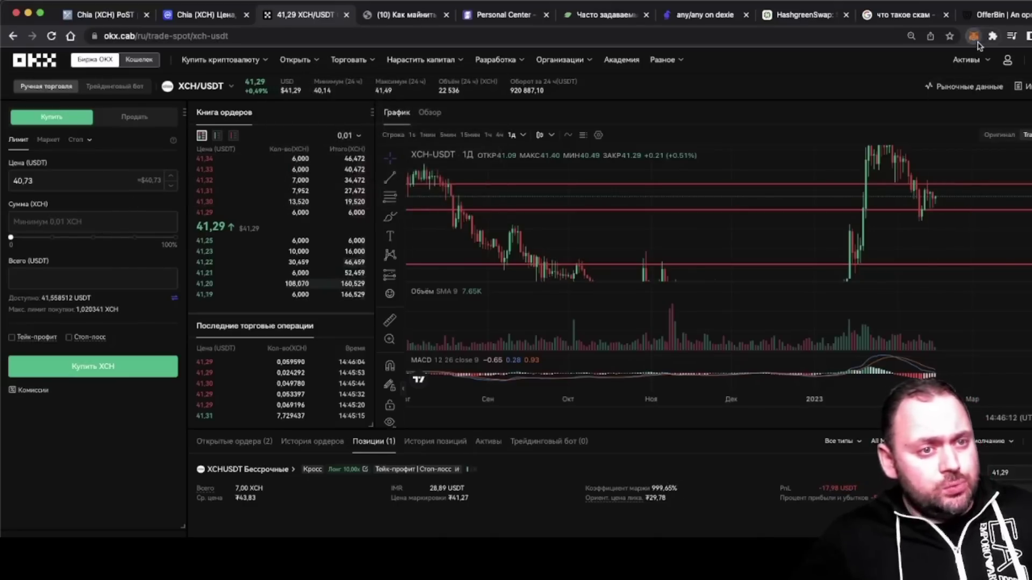
left_click(977, 42)
left_click(913, 80)
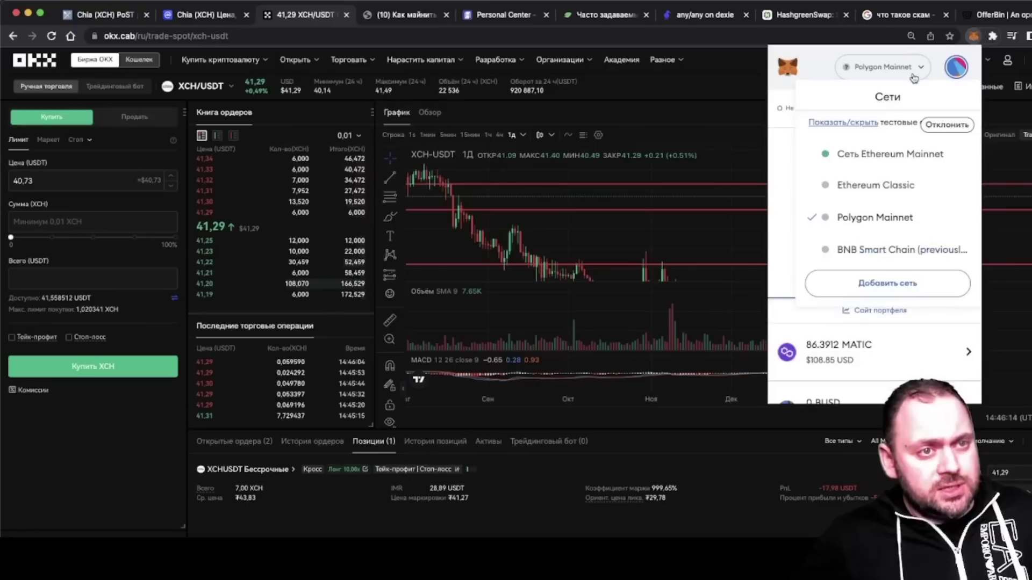
left_click(881, 185)
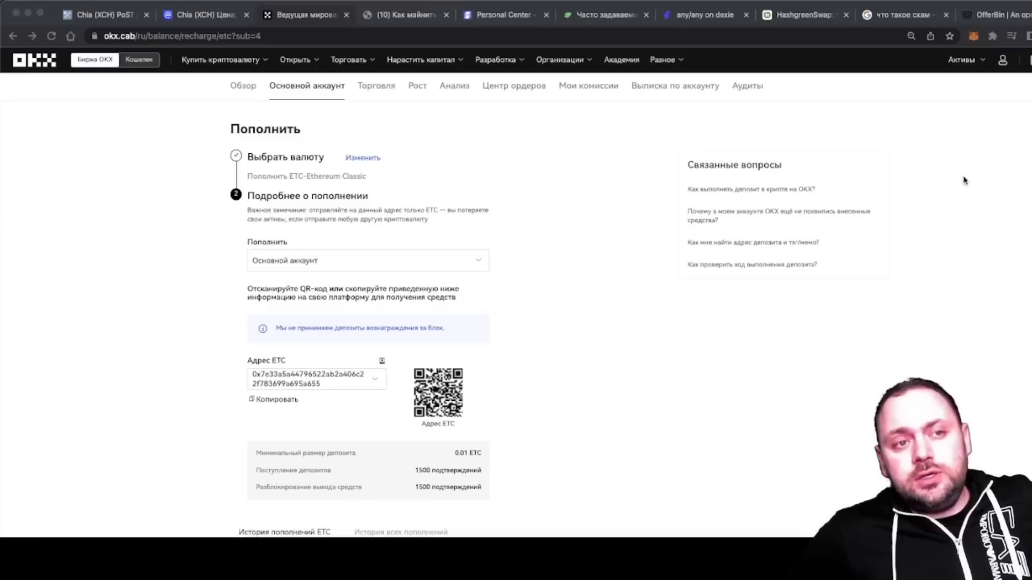
Send the maximum ETC amount from MetaMask to the ETC deposit address of the OKX main account
mouse_move(979, 63)
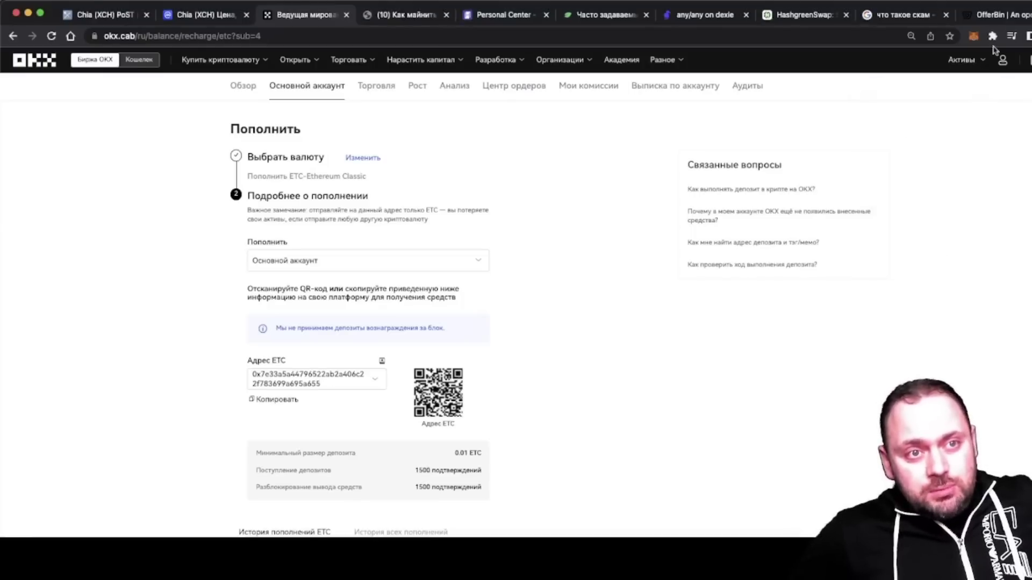
left_click(976, 38)
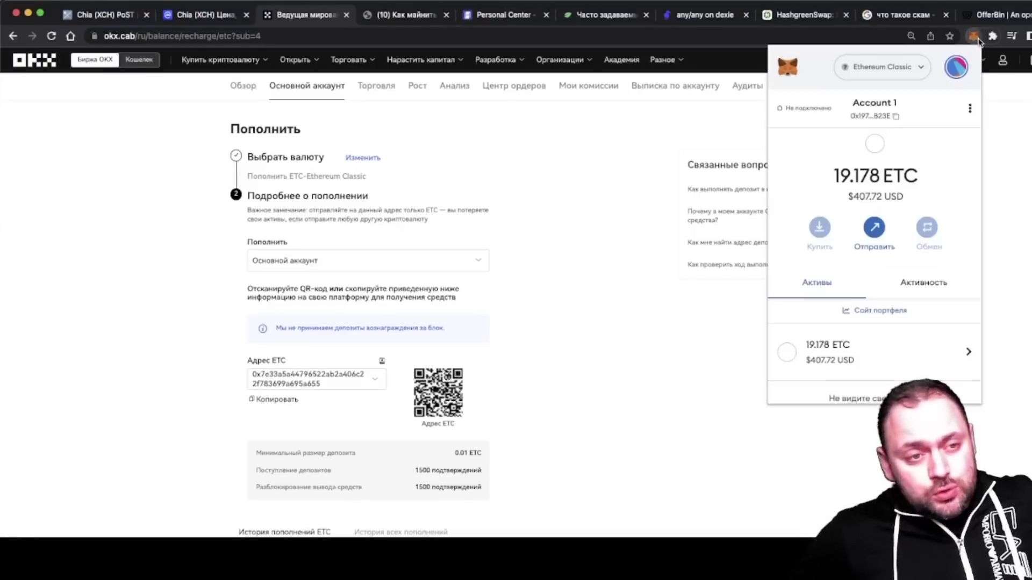
left_click(875, 228)
left_click(827, 285)
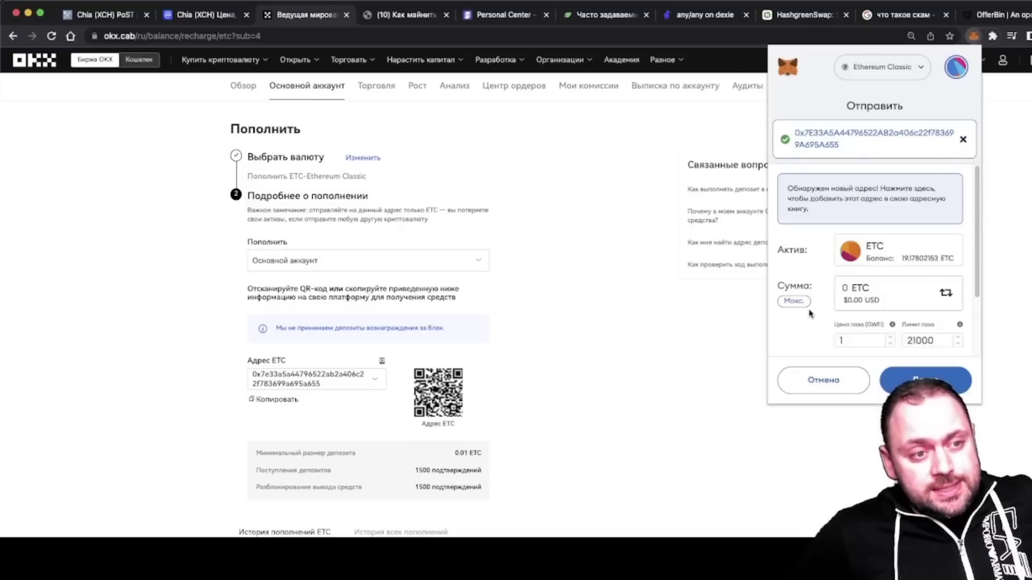
left_click(795, 302)
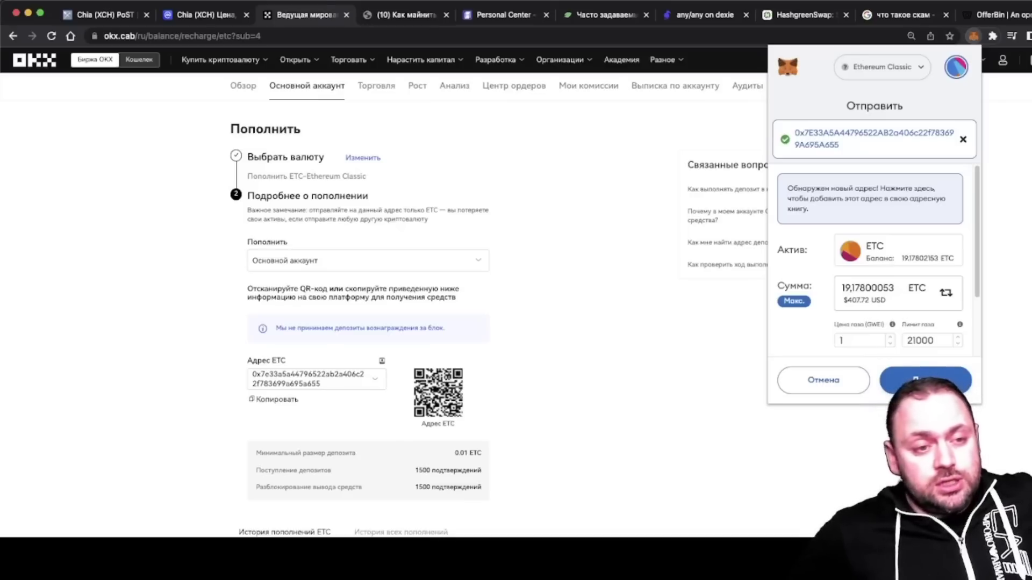
left_click(925, 380)
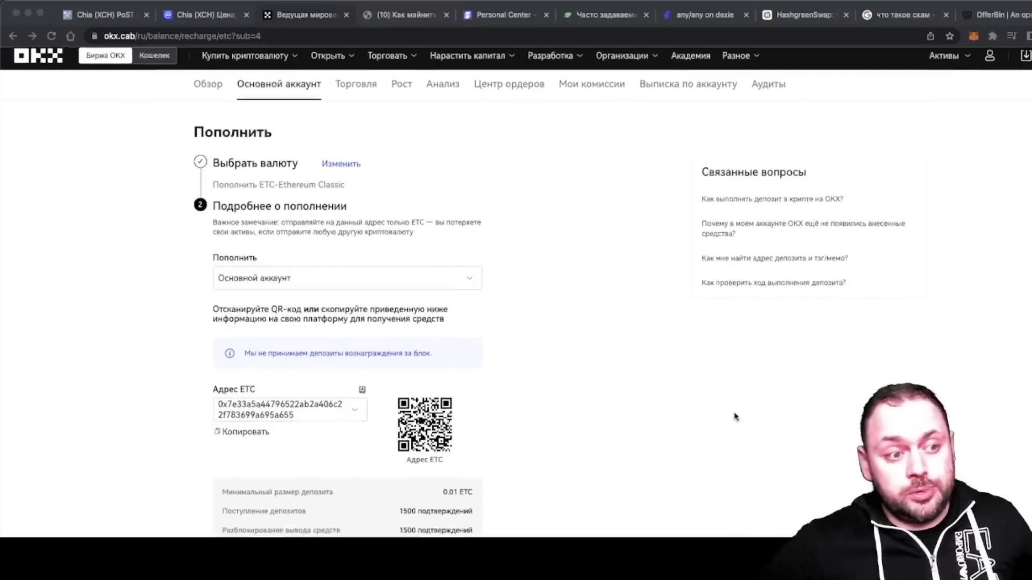
Check the progress of the newest deposit in the ETC deposit history and view the trading account's assets
scroll(732, 415, "down", 5)
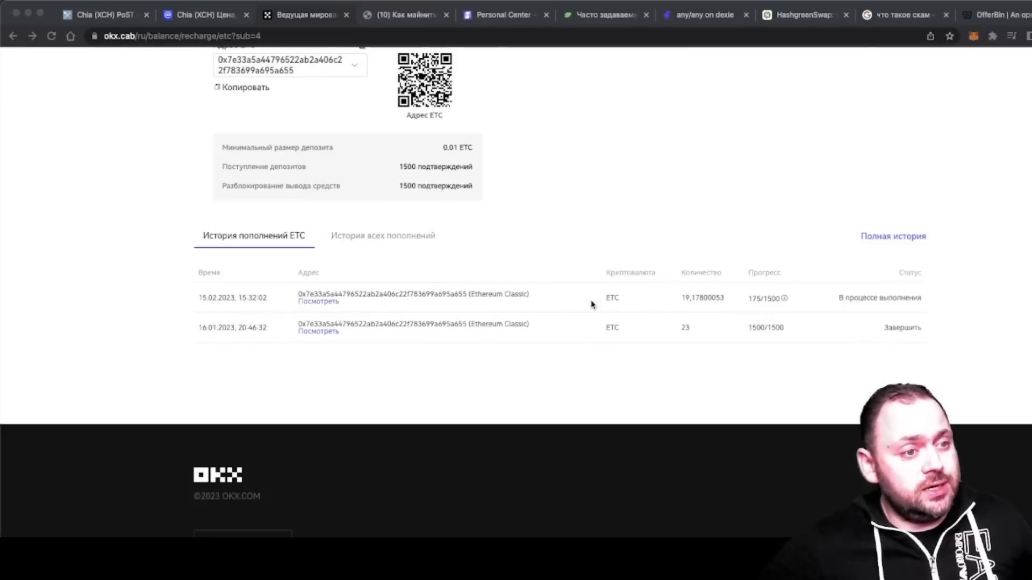
left_click(761, 308)
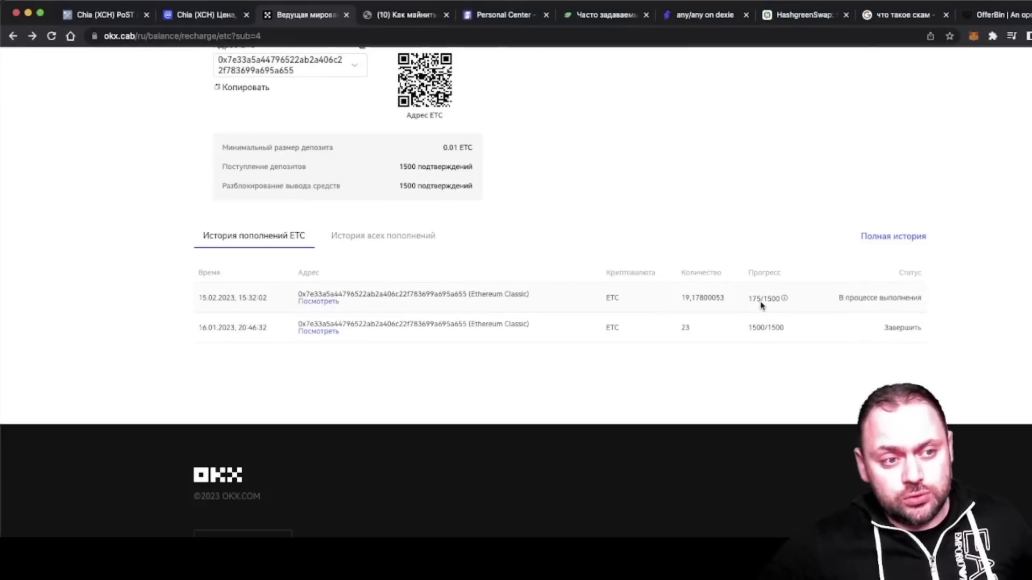
scroll(781, 236, "up", 5)
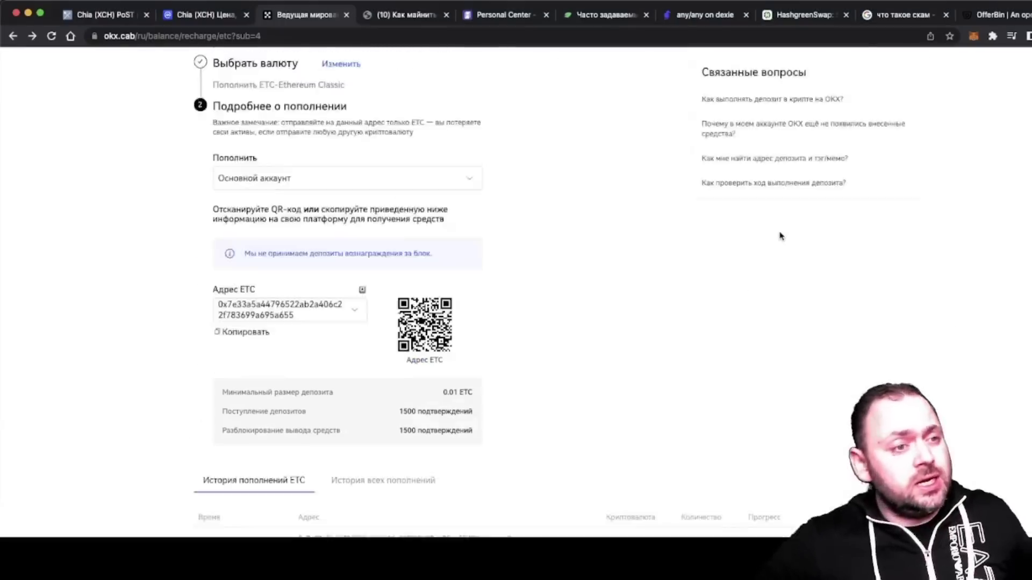
scroll(781, 237, "up", 2)
left_click(352, 90)
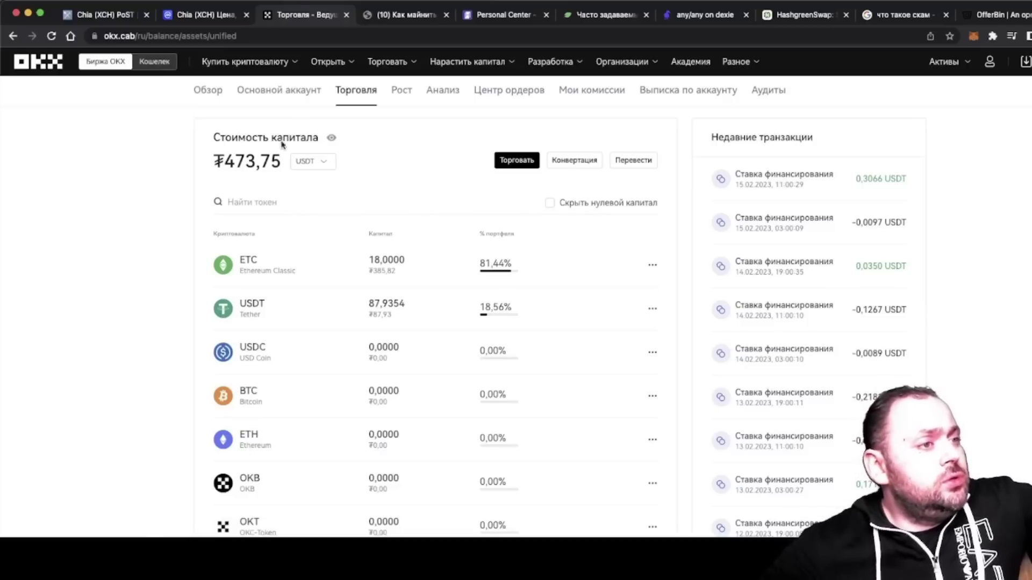
Open OKX spot trading and select the ETC/USDT pair from the favourites
mouse_move(390, 63)
left_click(426, 173)
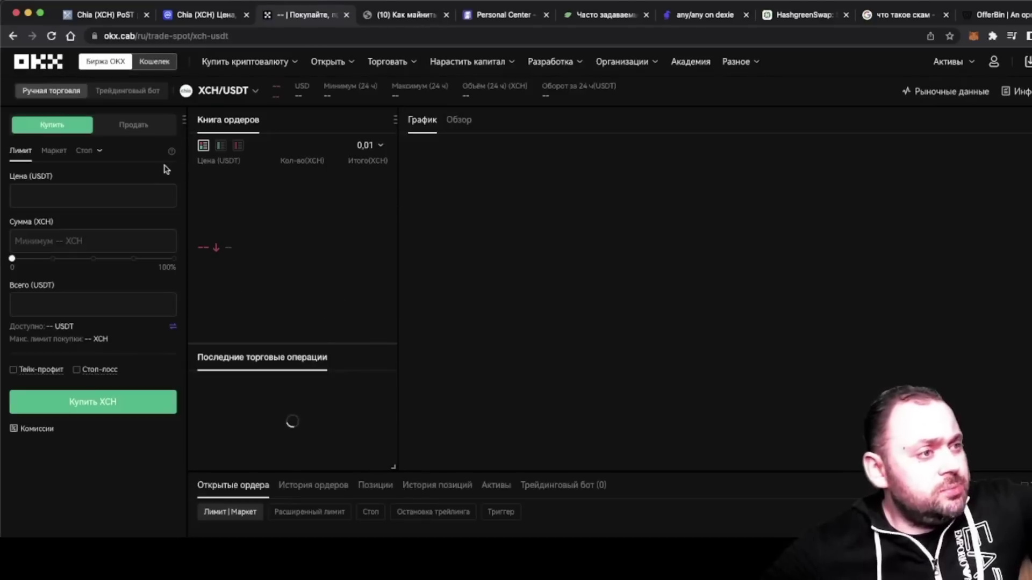
mouse_move(236, 94)
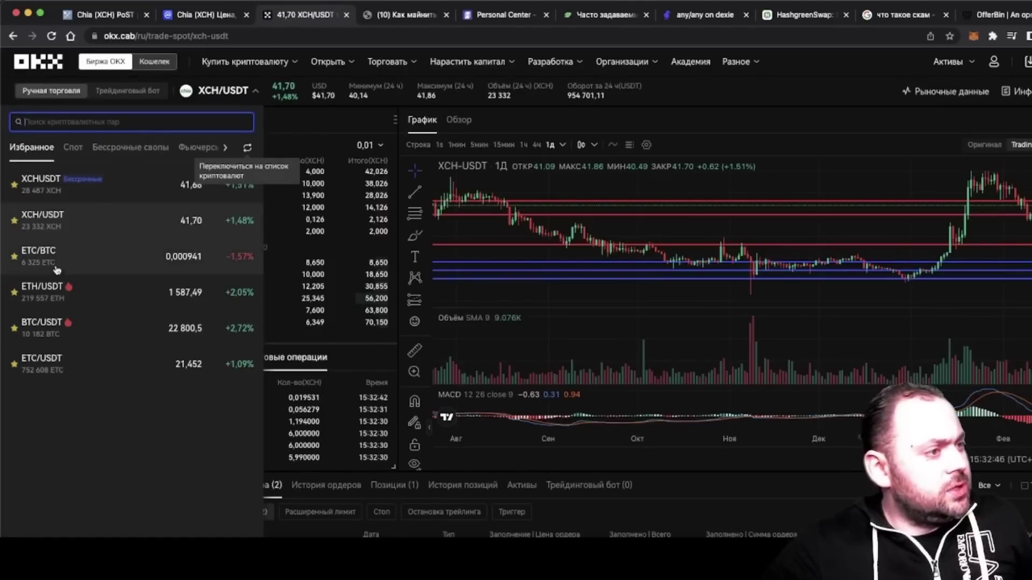
left_click(107, 364)
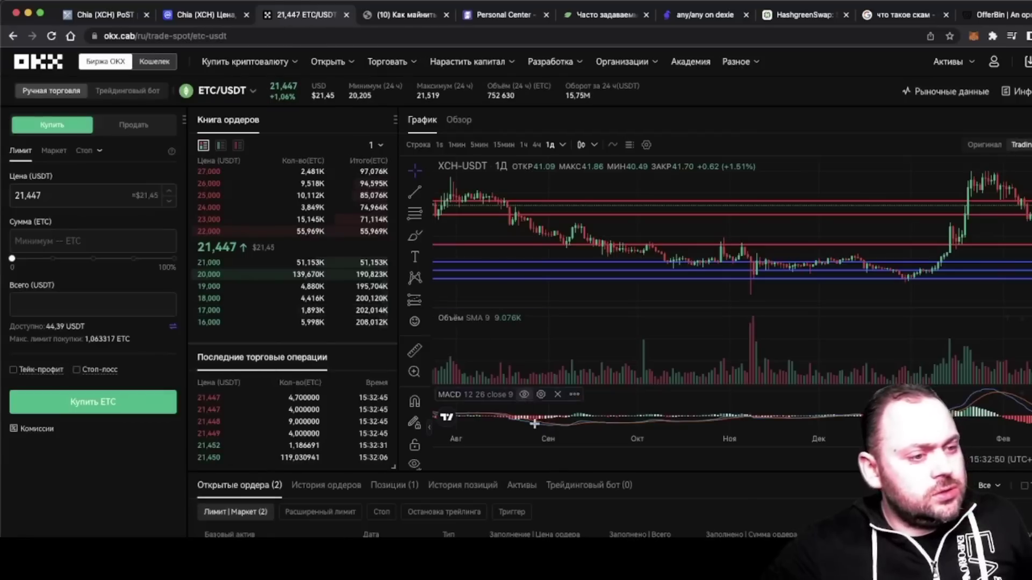
Place and confirm a market order to sell 3 ETC for USDT
left_click(48, 241)
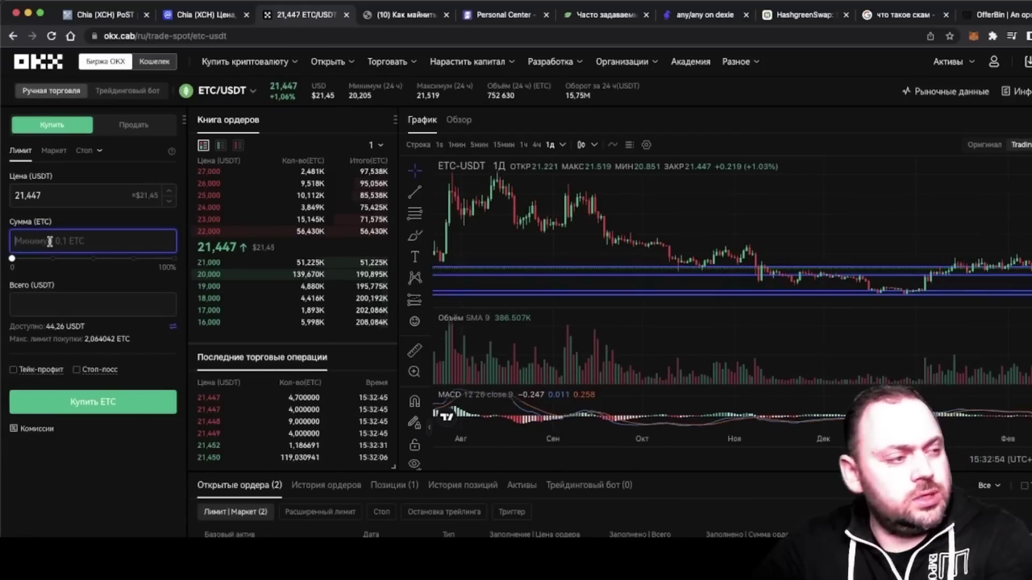
type("3")
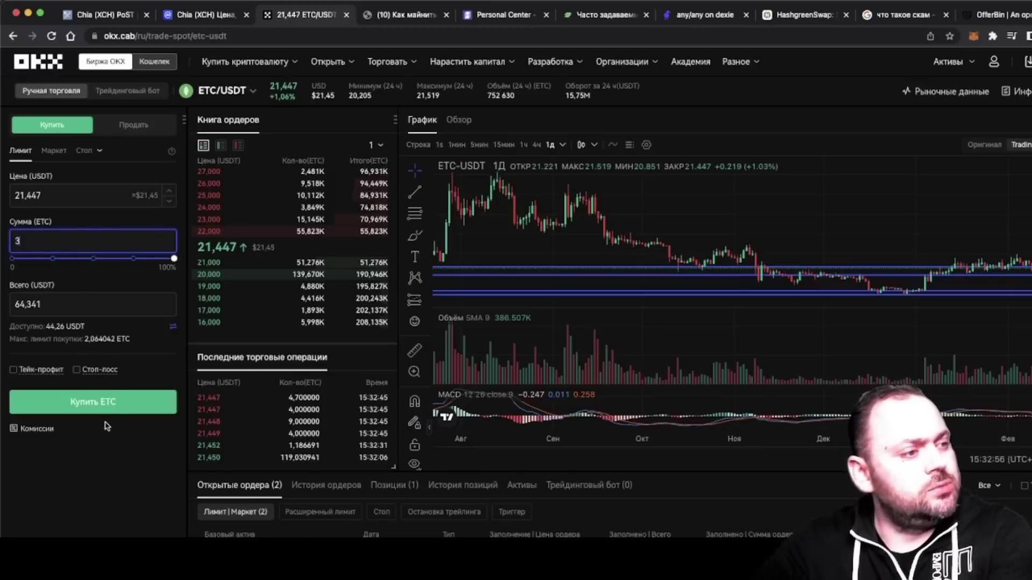
left_click(138, 126)
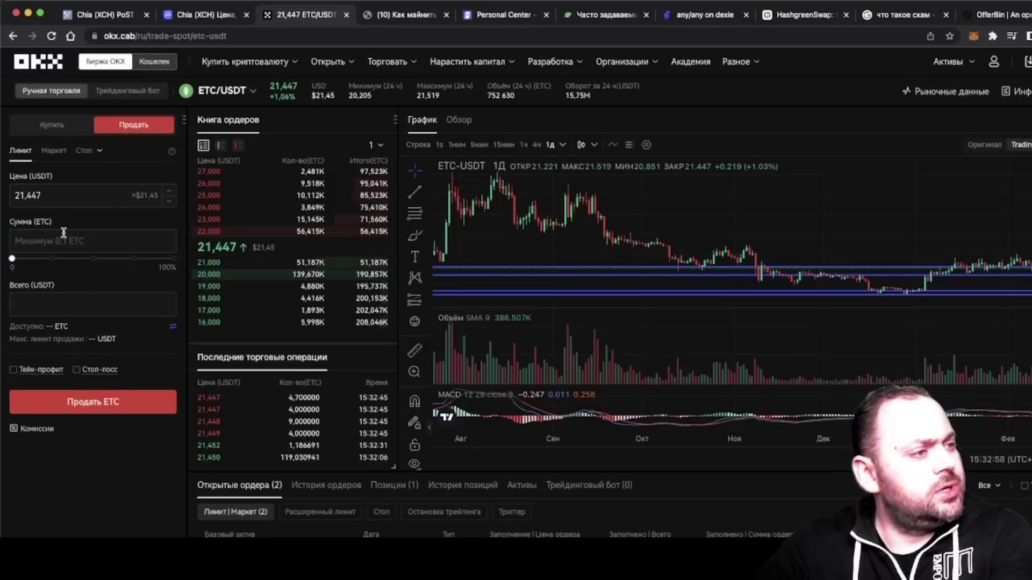
left_click(61, 237)
type("3")
left_click(62, 153)
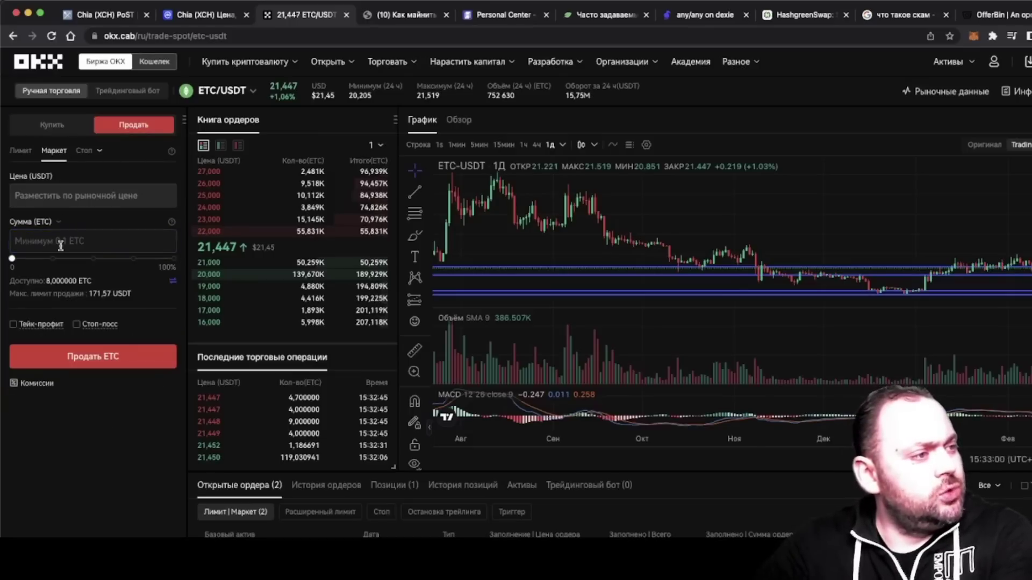
left_click(62, 240)
type("3")
left_click(93, 356)
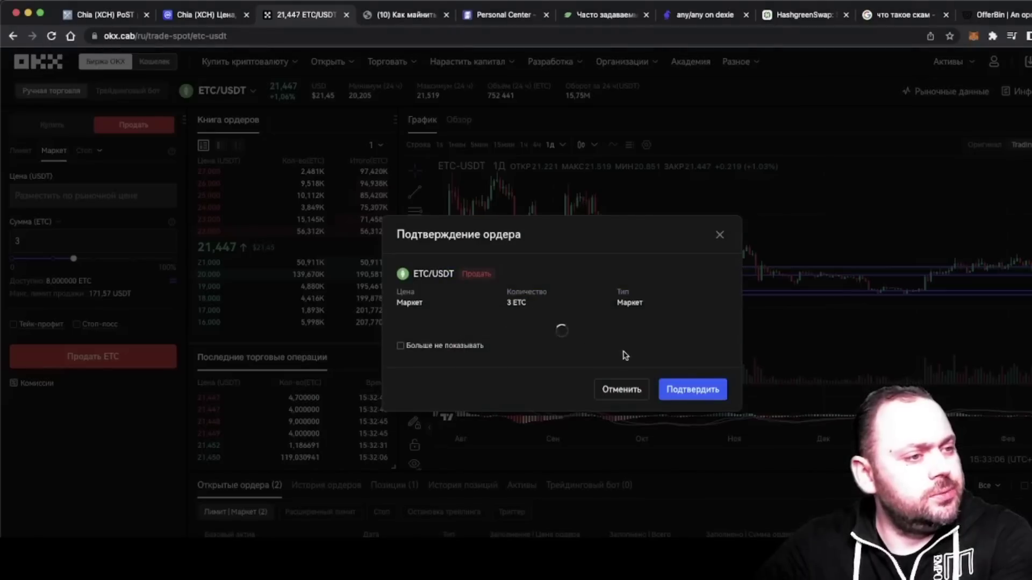
left_click(710, 381)
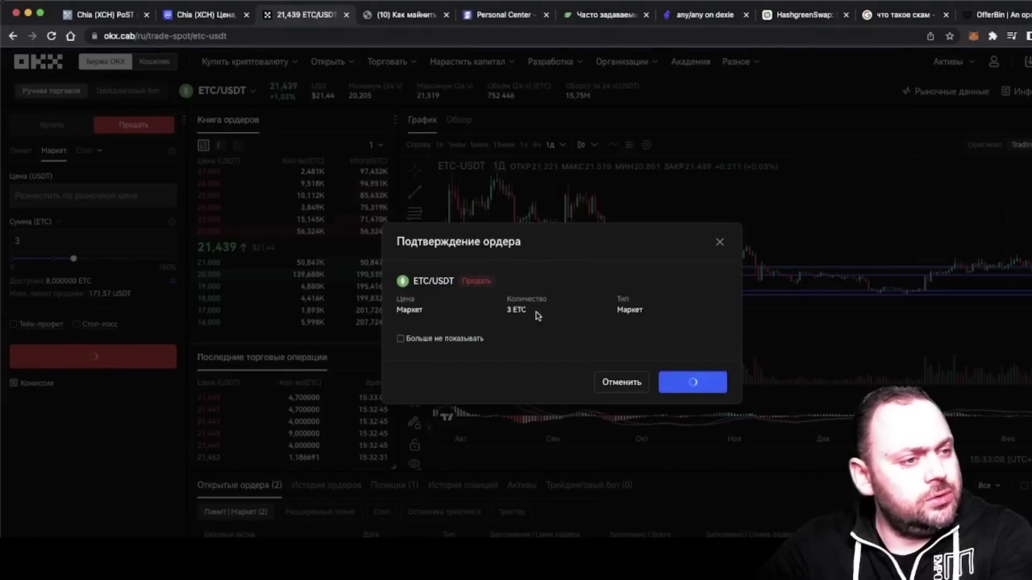
Select the XCH/USDT pair and place and confirm a market order to buy XCH for 55 USDT
left_click(232, 92)
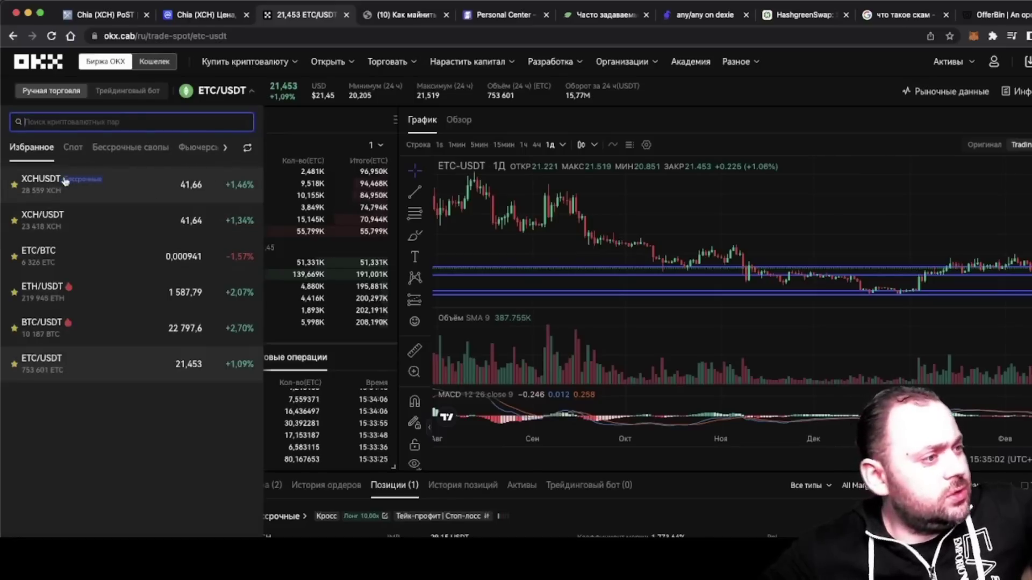
left_click(84, 222)
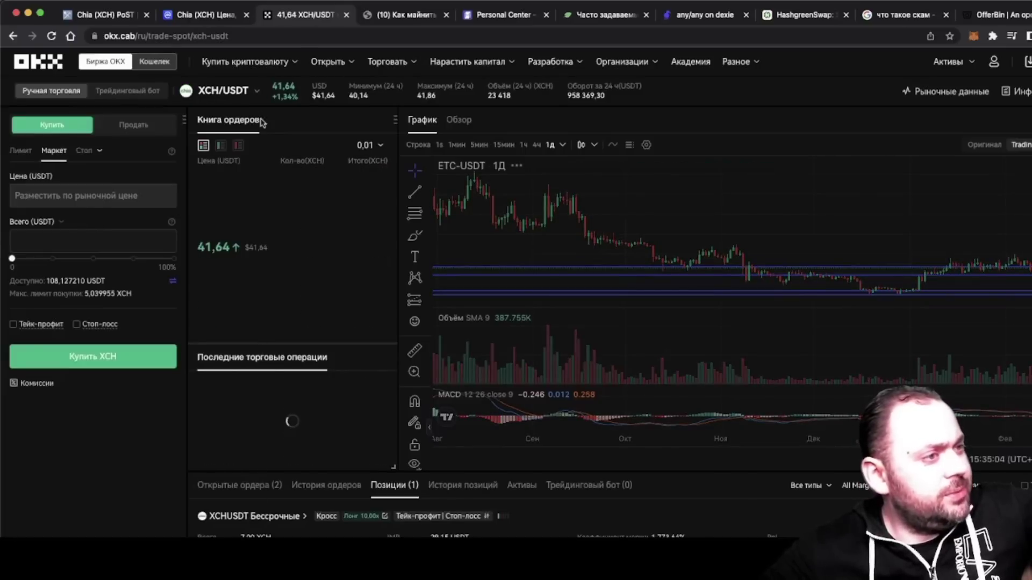
left_click(64, 250)
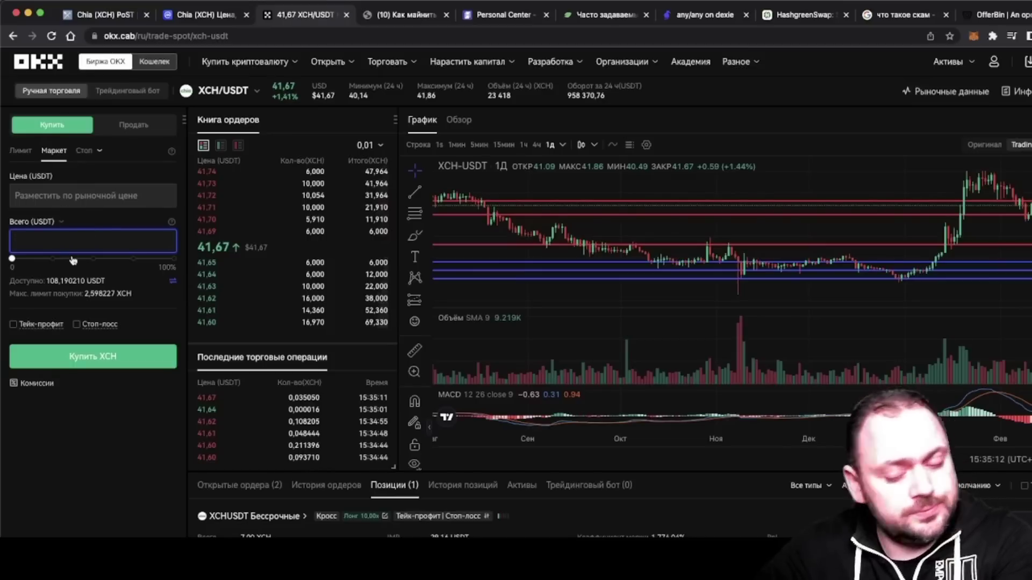
type("55")
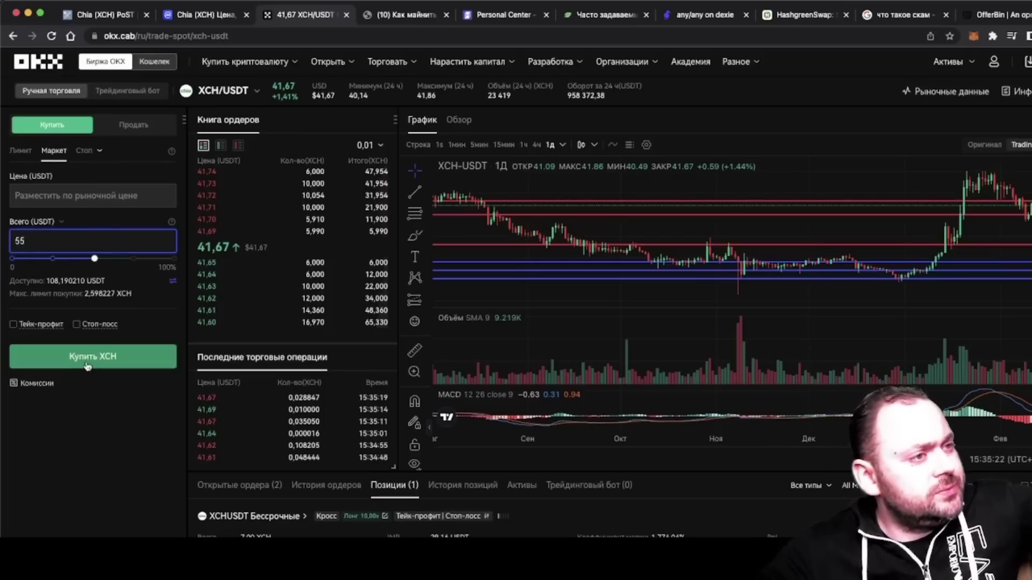
left_click(87, 366)
left_click(695, 384)
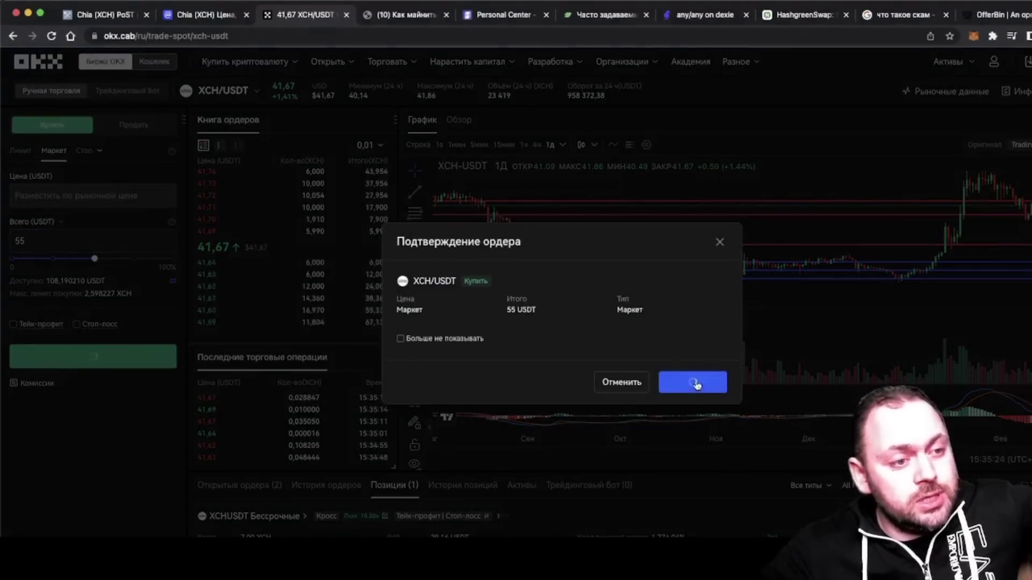